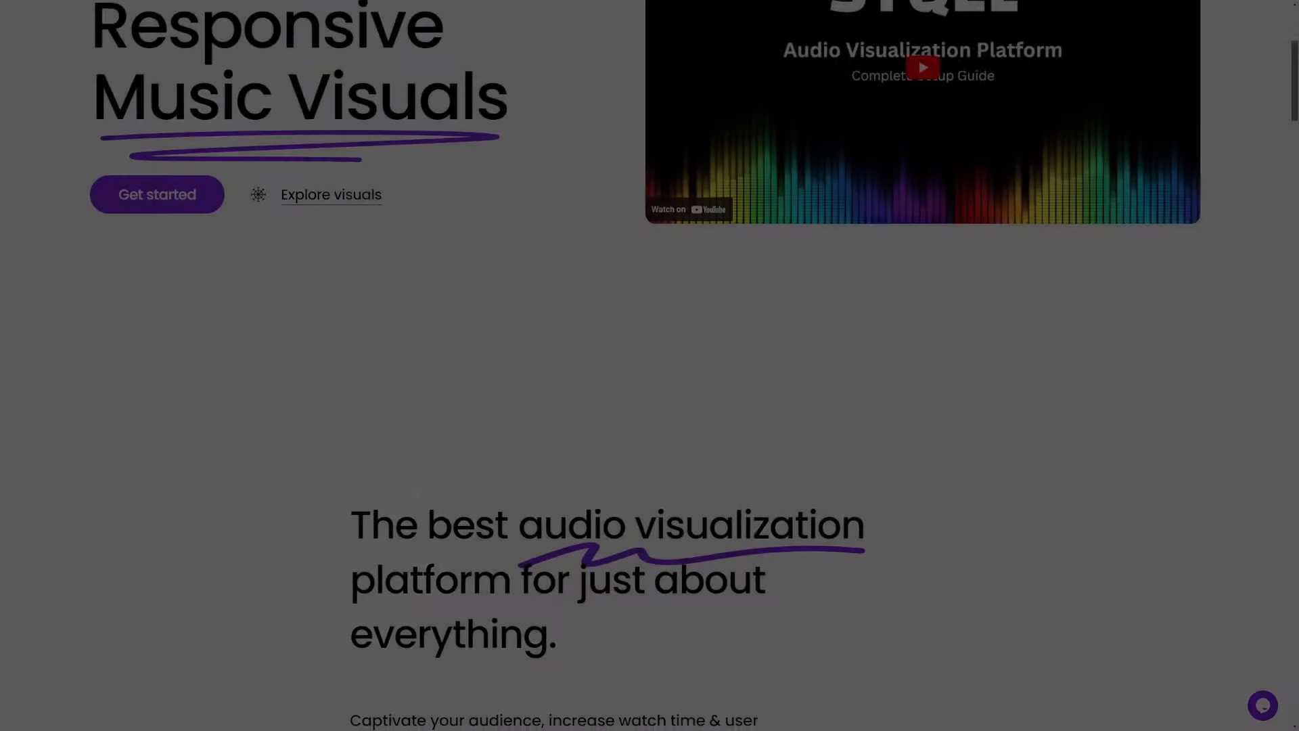
Look through the SYQEL homepage's audio visualization overview, VJ loop sample and testimonials.
{"action": "scroll", "coordinate": [649, 366], "scroll_direction": "down", "scroll_amount": 14}
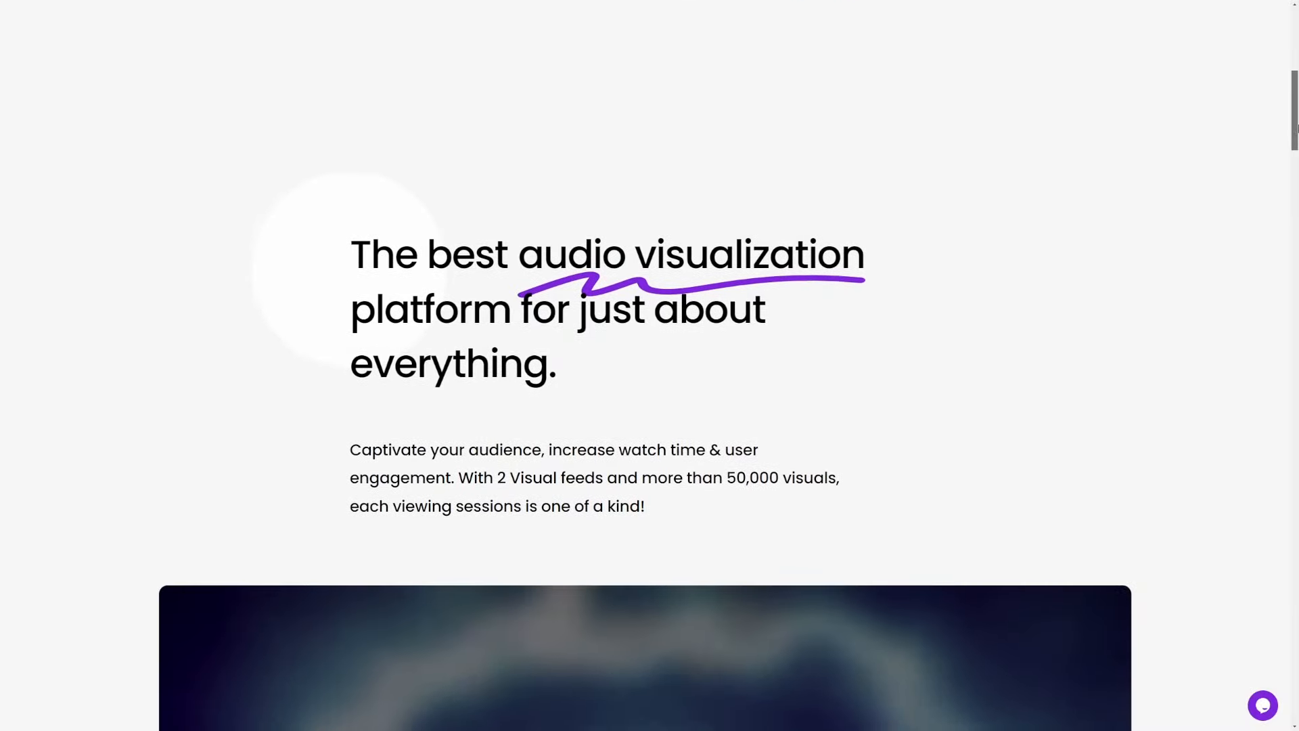
{"action": "scroll", "coordinate": [645, 366], "scroll_direction": "down", "scroll_amount": 7}
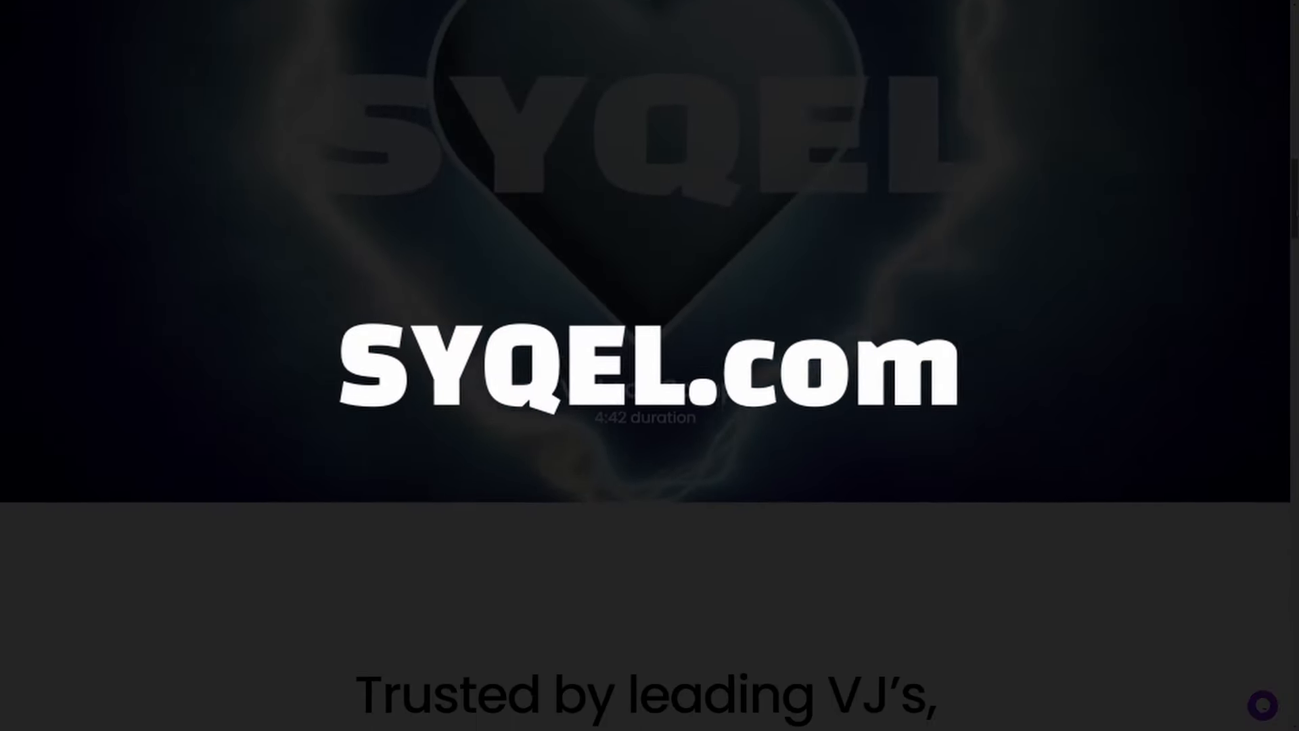
{"action": "scroll", "coordinate": [650, 365], "scroll_direction": "down", "scroll_amount": 2}
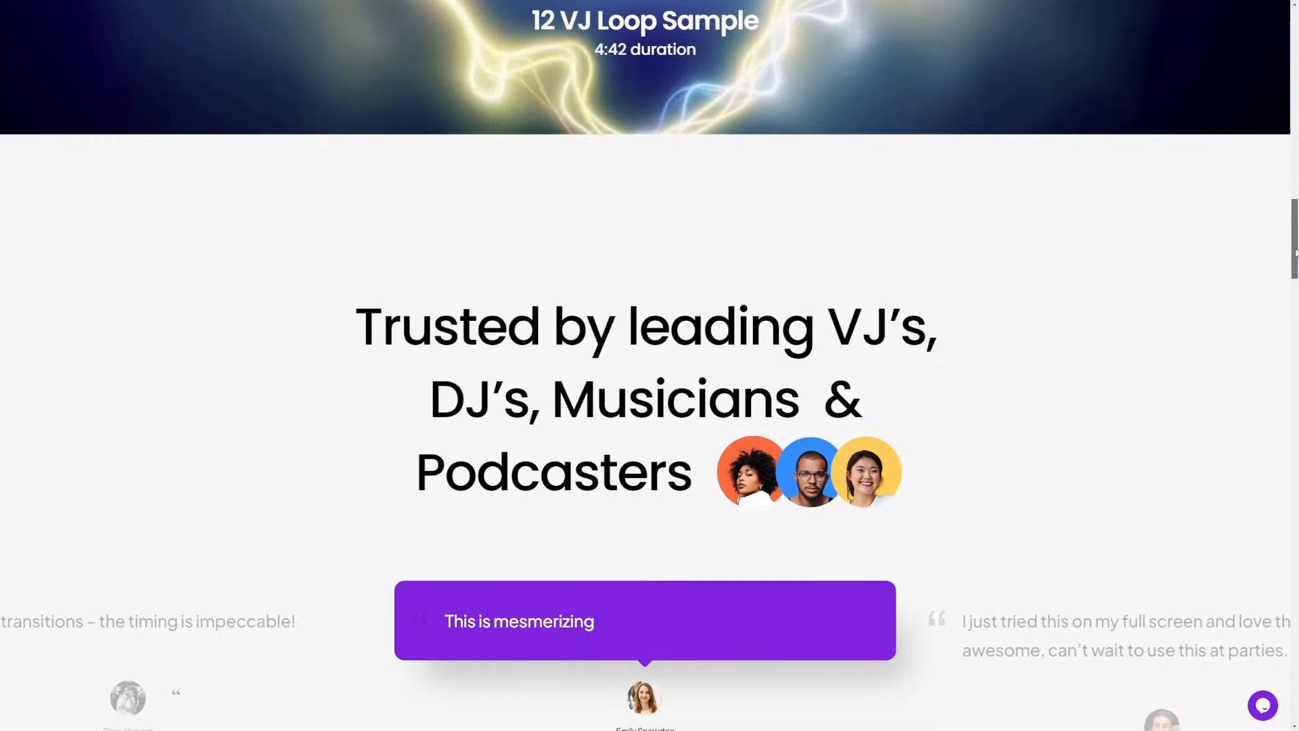
{"action": "scroll", "coordinate": [650, 365], "scroll_direction": "up", "scroll_amount": 7}
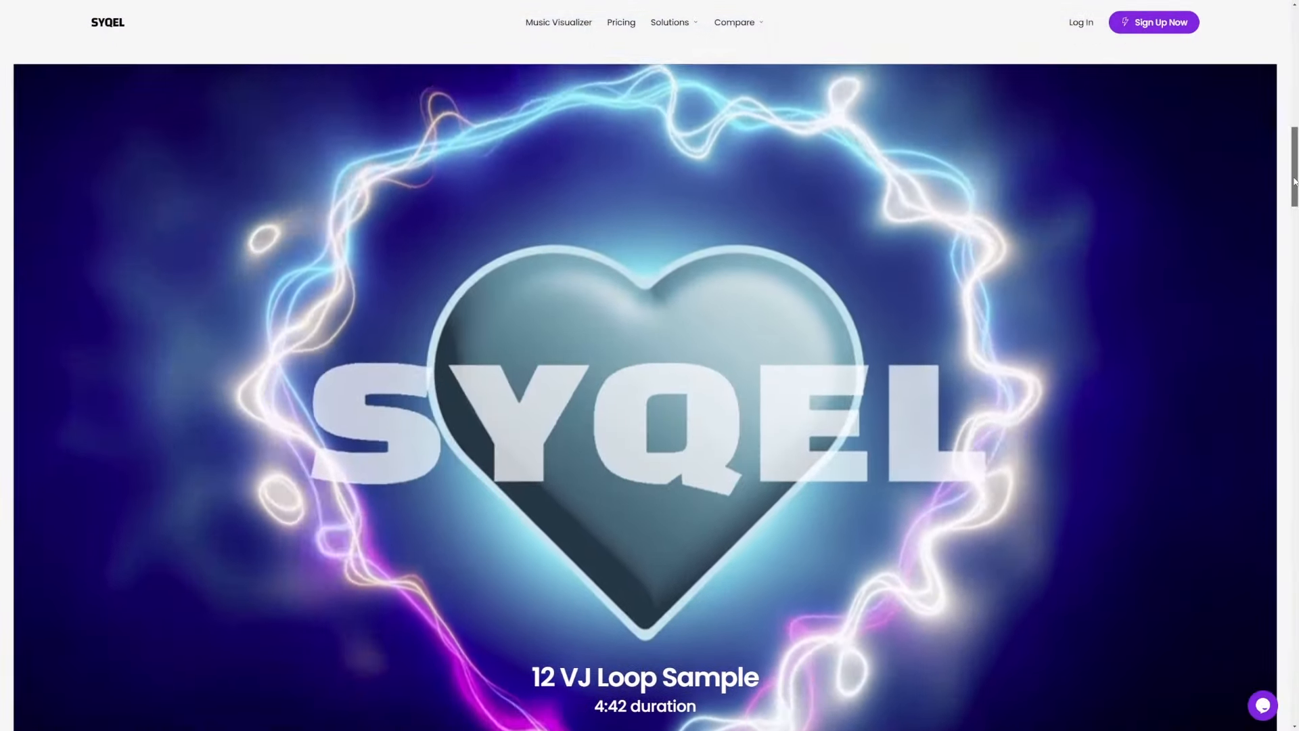
{"action": "scroll", "coordinate": [650, 365], "scroll_direction": "down", "scroll_amount": 1}
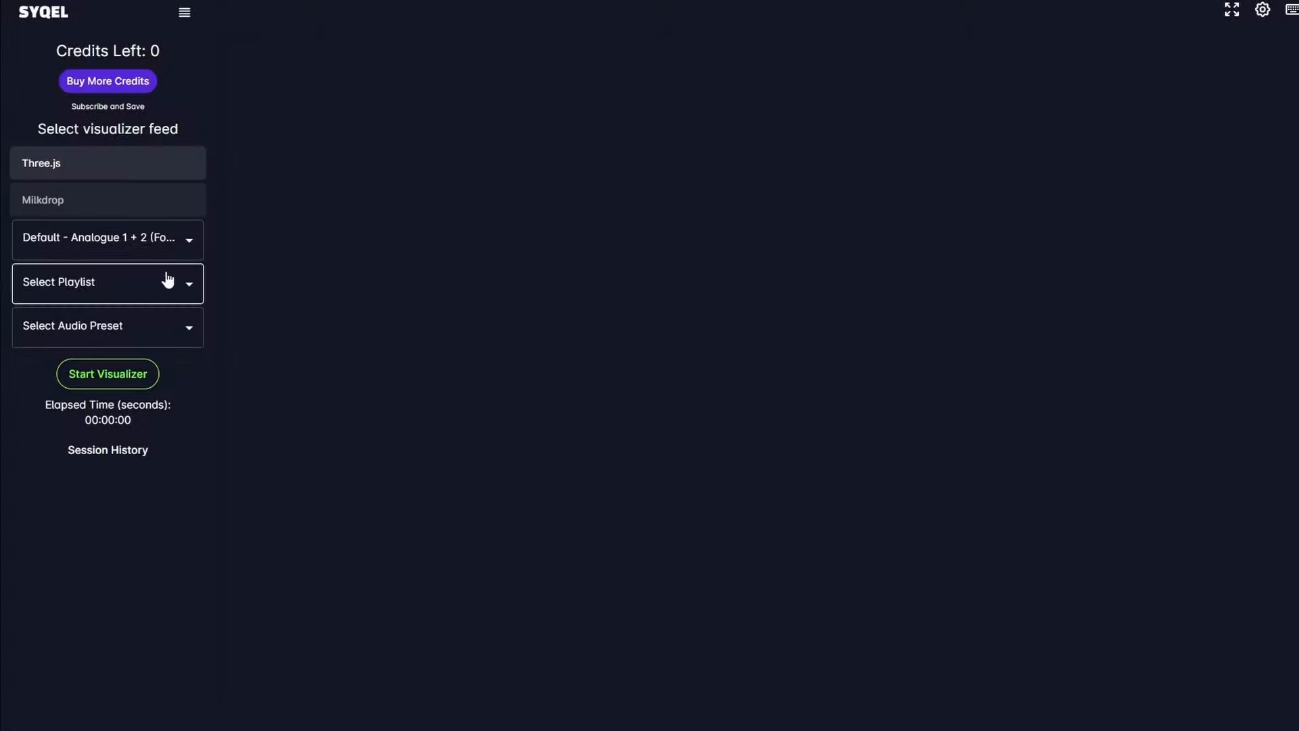
Choose Communications - Line 1 (Virtual Audio Cable) as the visualizer's audio input.
{"action": "left_click", "coordinate": [156, 241]}
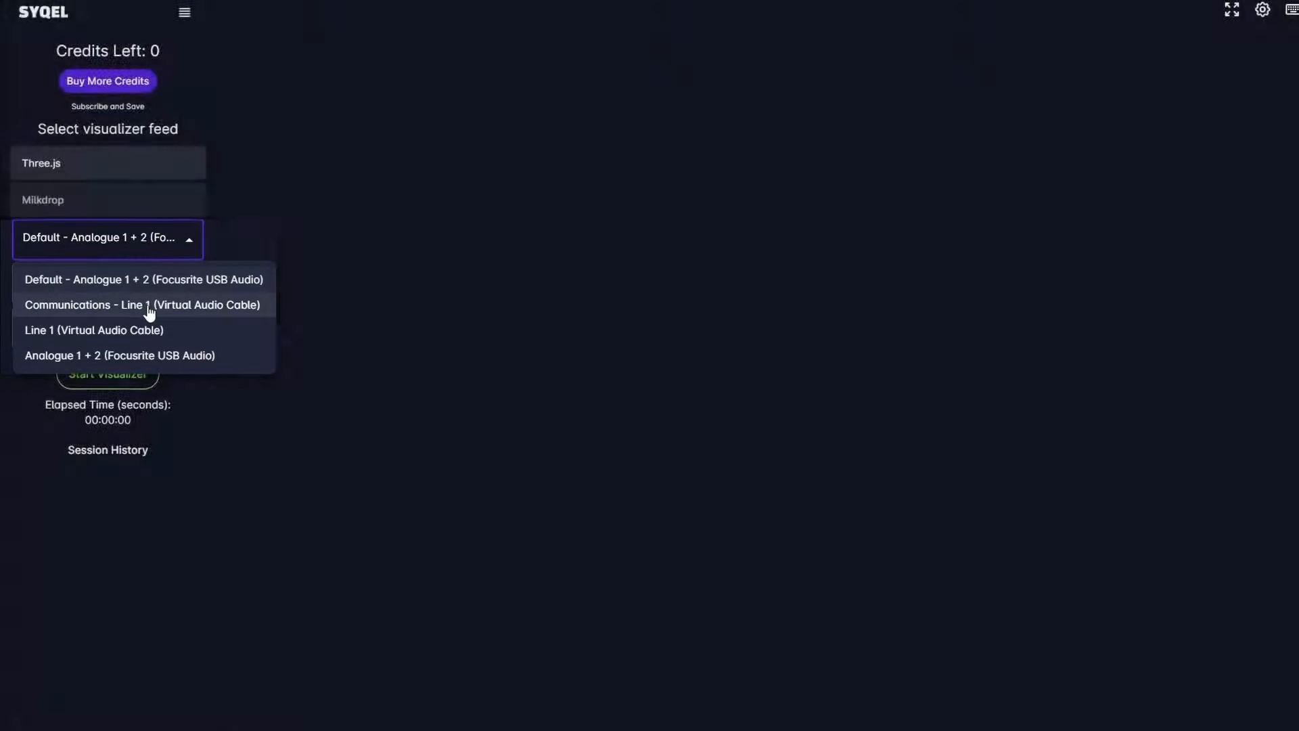
{"action": "left_click", "coordinate": [149, 306]}
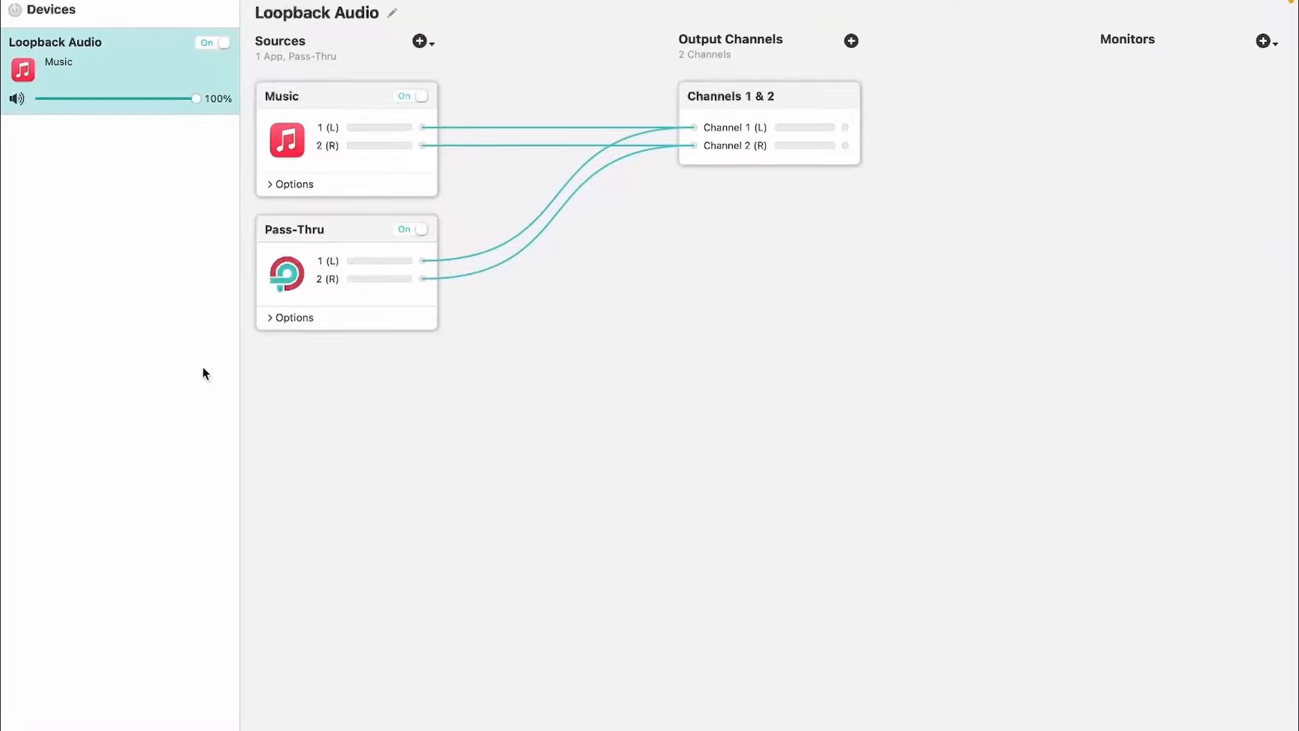
Switch to Loopback and add a new virtual device, and open the audio input choices in SYQEL.
{"action": "left_click", "coordinate": [17, 724]}
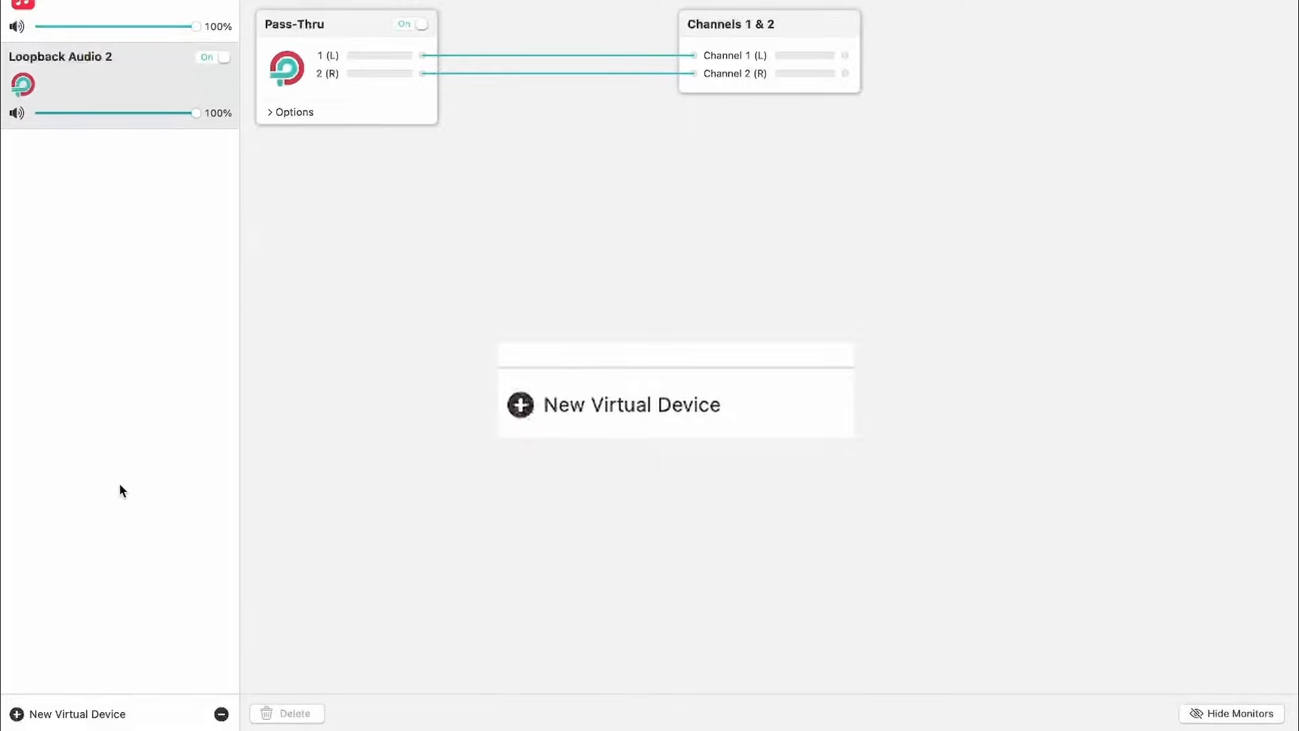
{"action": "left_click", "coordinate": [132, 24]}
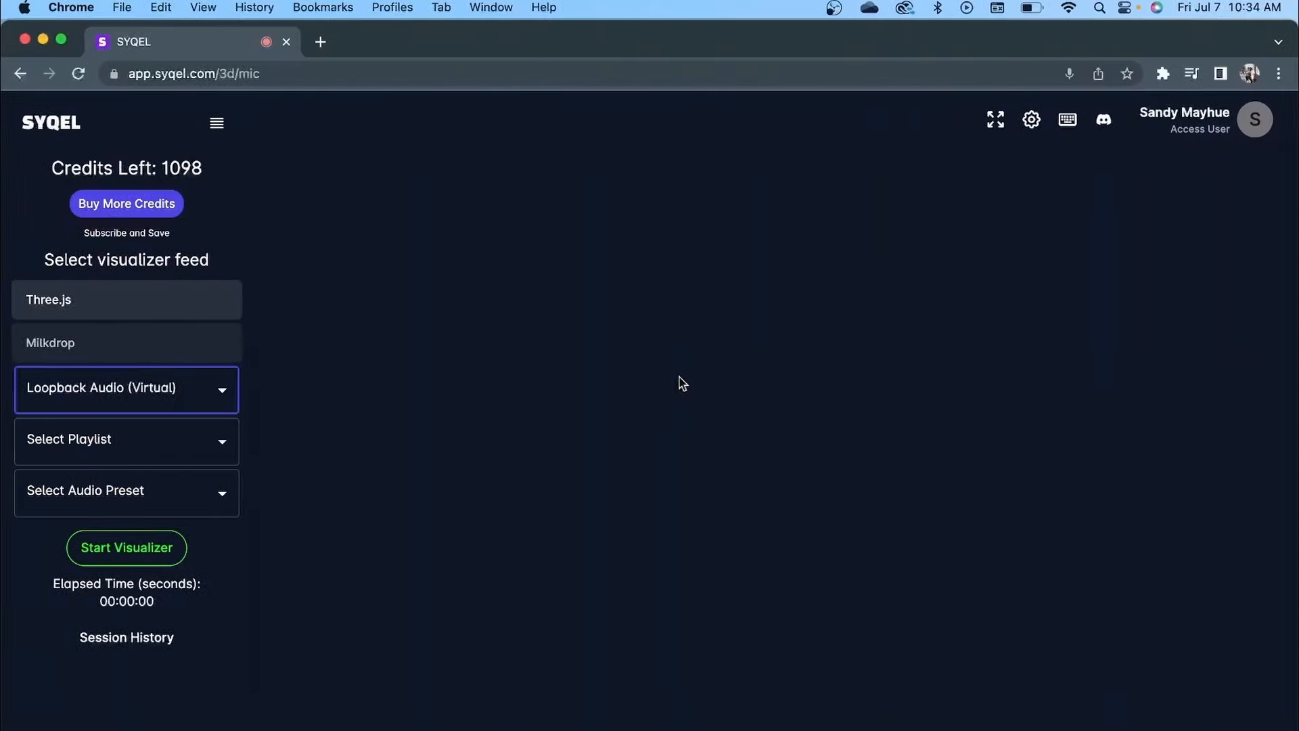
{"action": "left_click", "coordinate": [151, 396]}
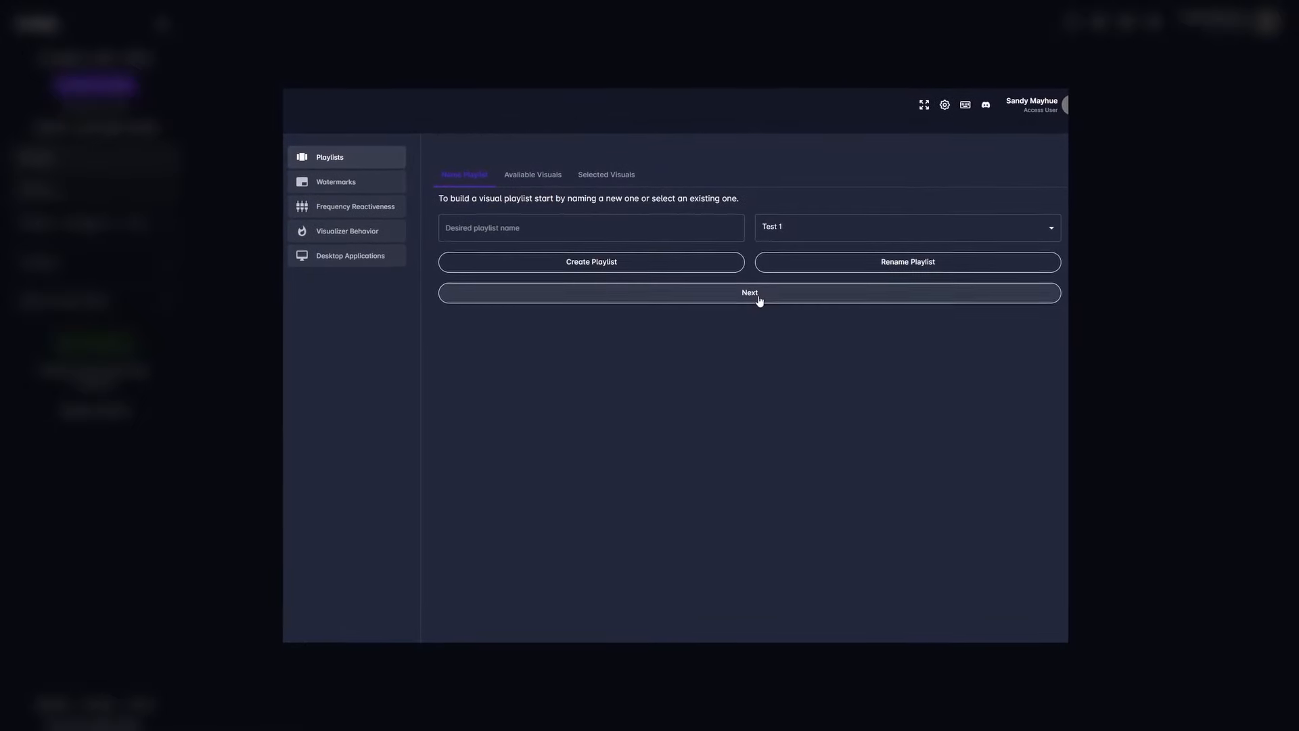
Browse the available visuals for the Test 1 playlist.
{"action": "left_click", "coordinate": [531, 174]}
{"action": "scroll", "coordinate": [450, 359], "scroll_direction": "down", "scroll_amount": 2}
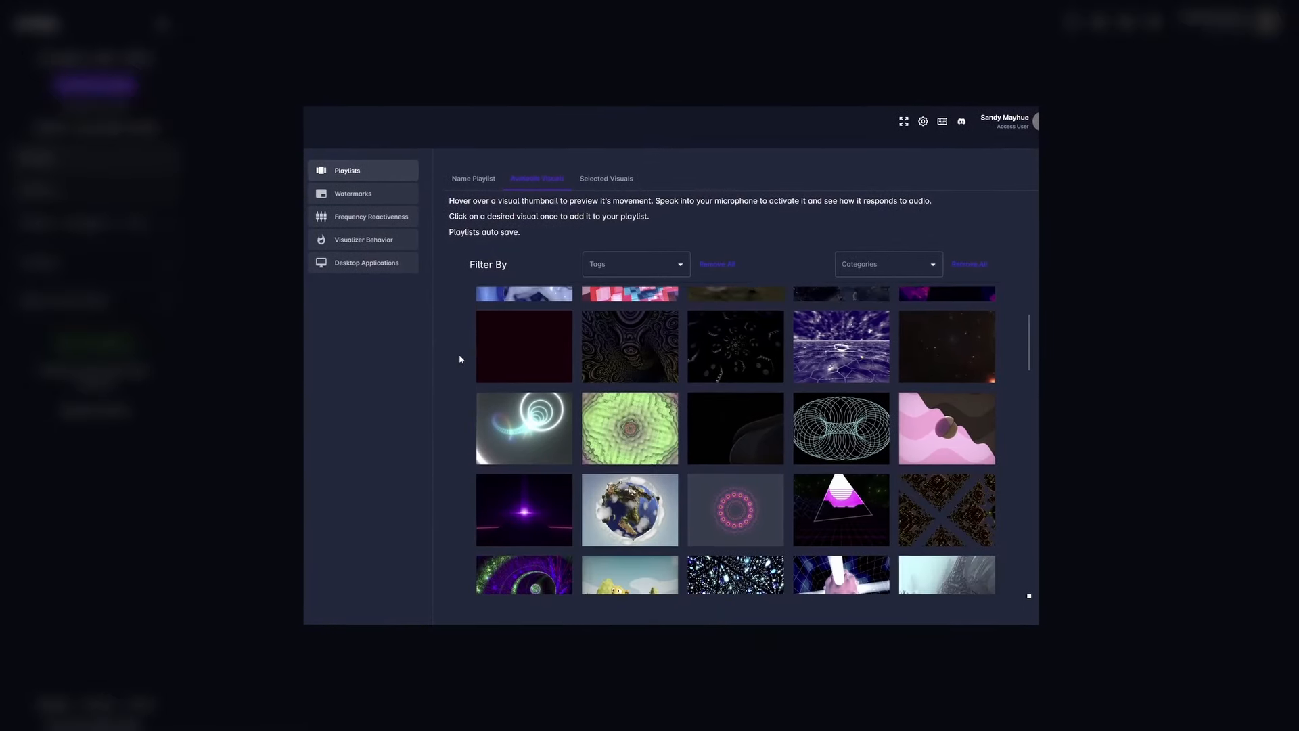
{"action": "scroll", "coordinate": [460, 359], "scroll_direction": "down", "scroll_amount": 1}
In the playlist's selected visuals, move the white waveform visual one place later and remove the wireframe visual.
{"action": "left_click", "coordinate": [607, 178]}
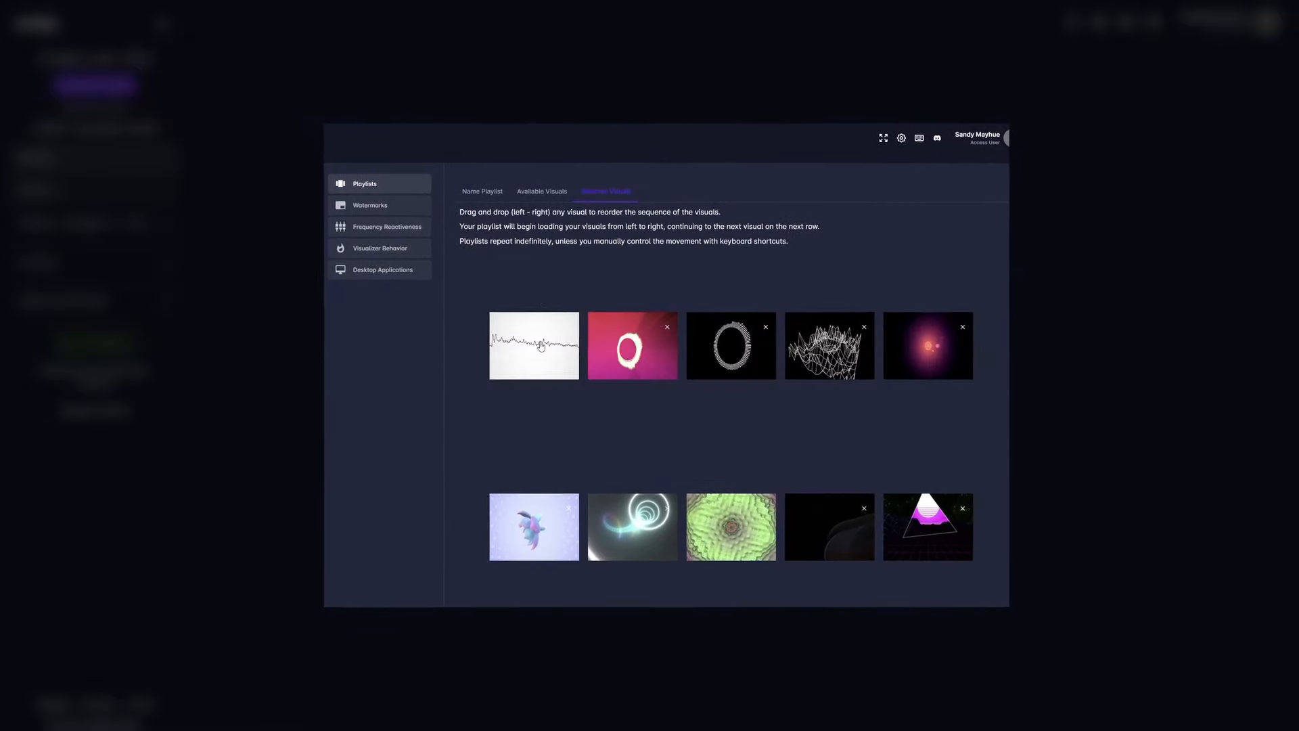
{"action": "left_click_drag", "start_coordinate": [541, 346], "coordinate": [633, 346]}
{"action": "left_click", "coordinate": [864, 327]}
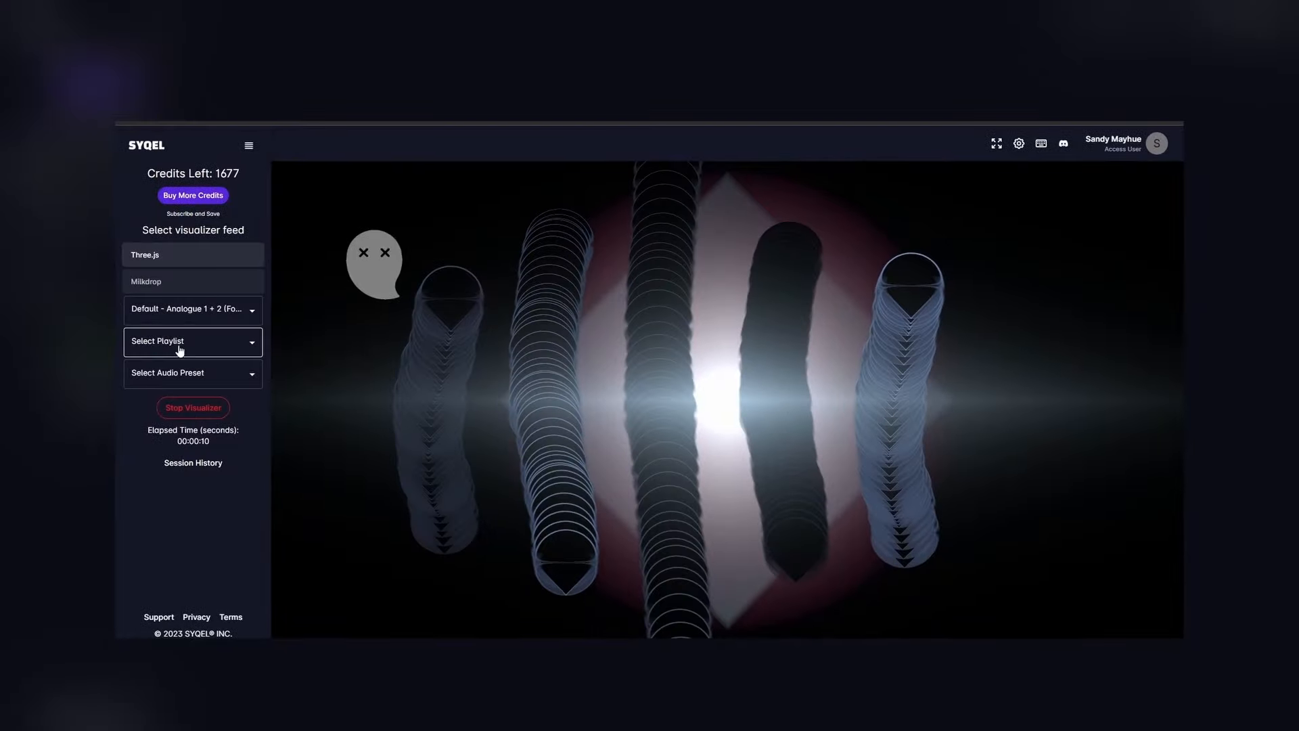
Pick the last playlist in the list for the running visualizer.
{"action": "left_click", "coordinate": [194, 342]}
{"action": "scroll", "coordinate": [232, 508], "scroll_direction": "down", "scroll_amount": 5}
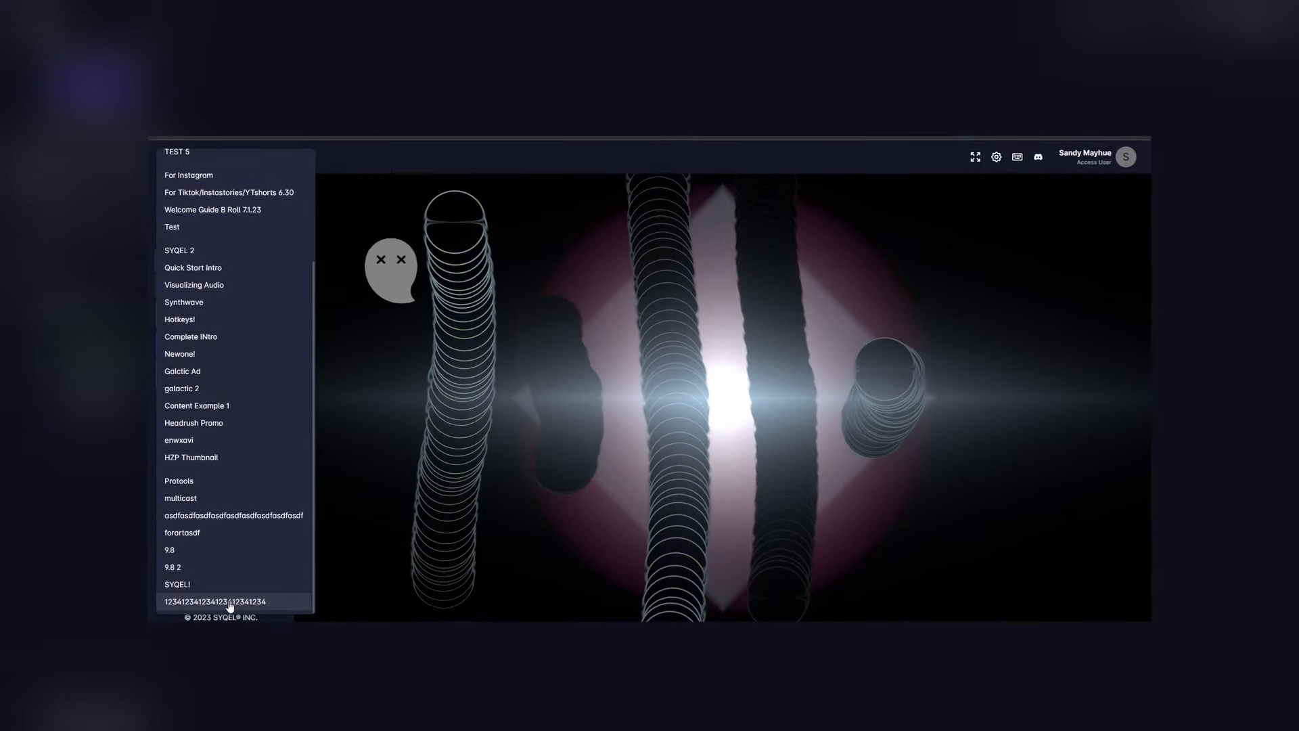
{"action": "left_click", "coordinate": [229, 602]}
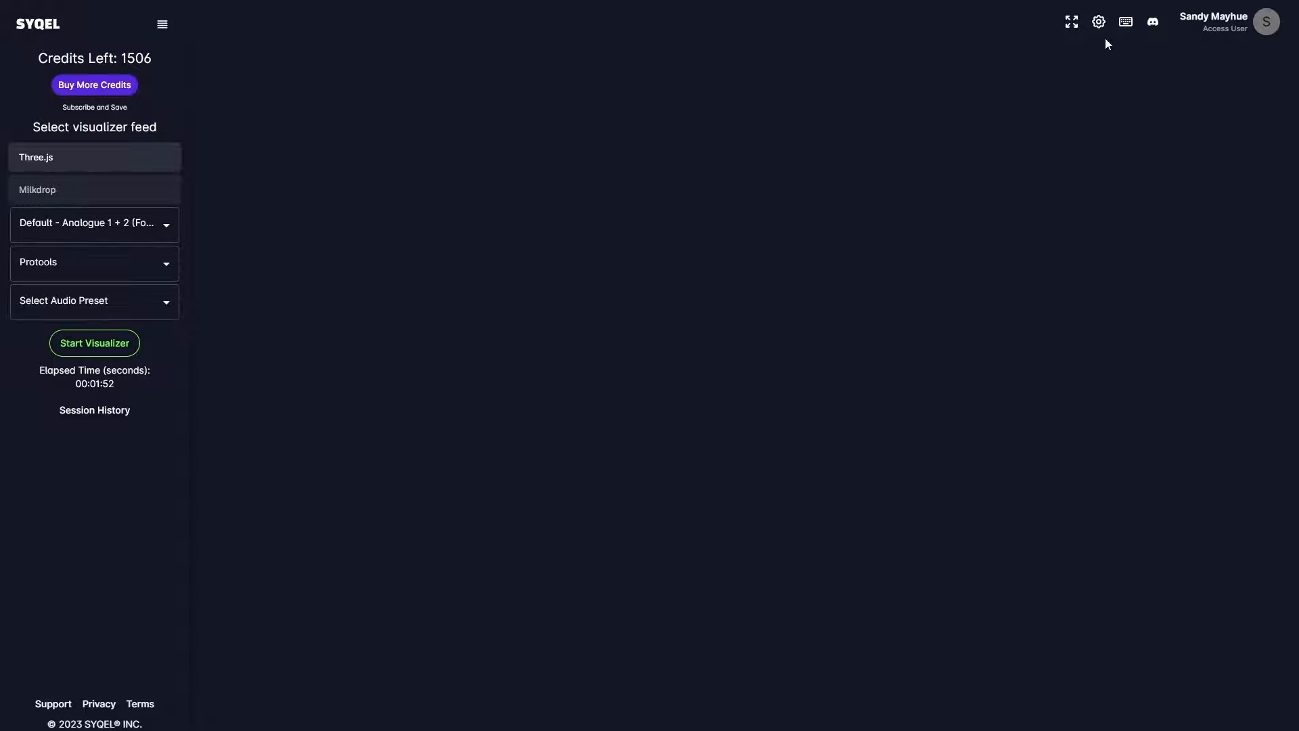
Open the playlist settings and examine the thumbnails of the available visuals.
{"action": "left_click", "coordinate": [1099, 24]}
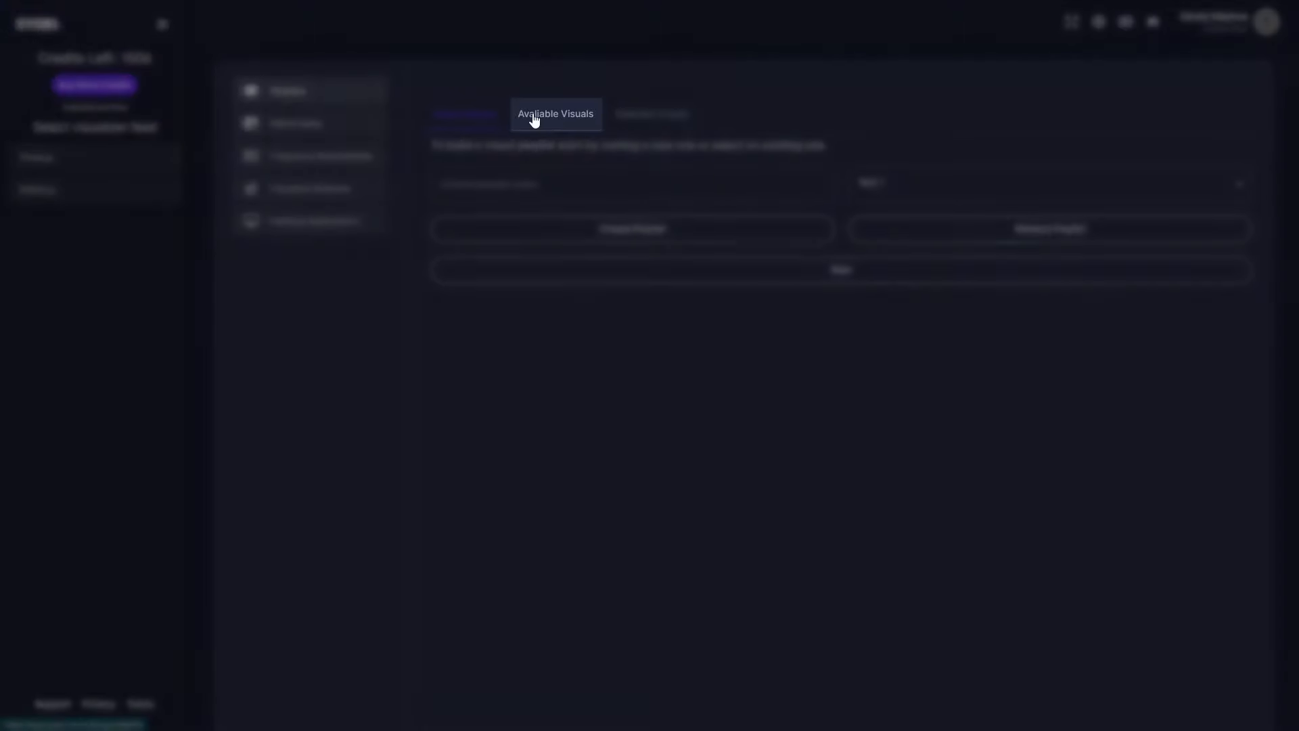
{"action": "left_click", "coordinate": [534, 120]}
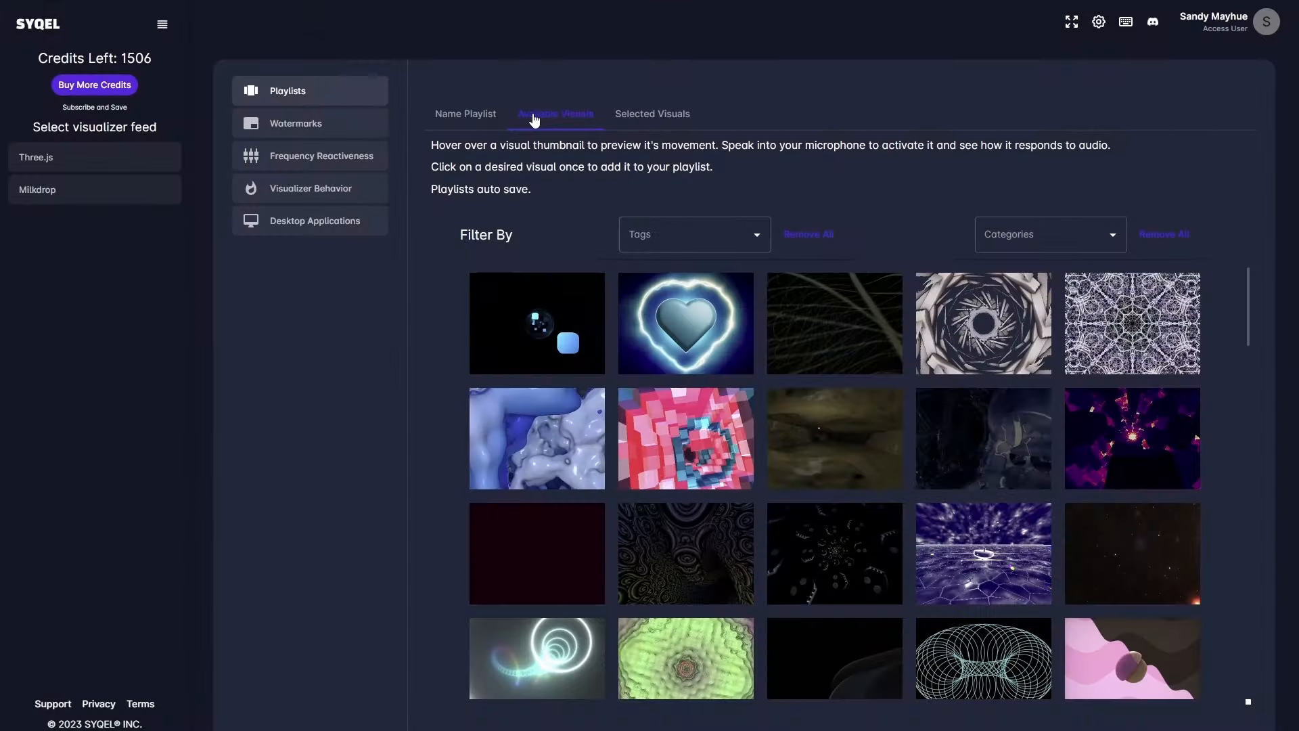
{"action": "scroll", "coordinate": [961, 562], "scroll_direction": "down", "scroll_amount": 5}
{"action": "scroll", "coordinate": [950, 553], "scroll_direction": "down", "scroll_amount": 5}
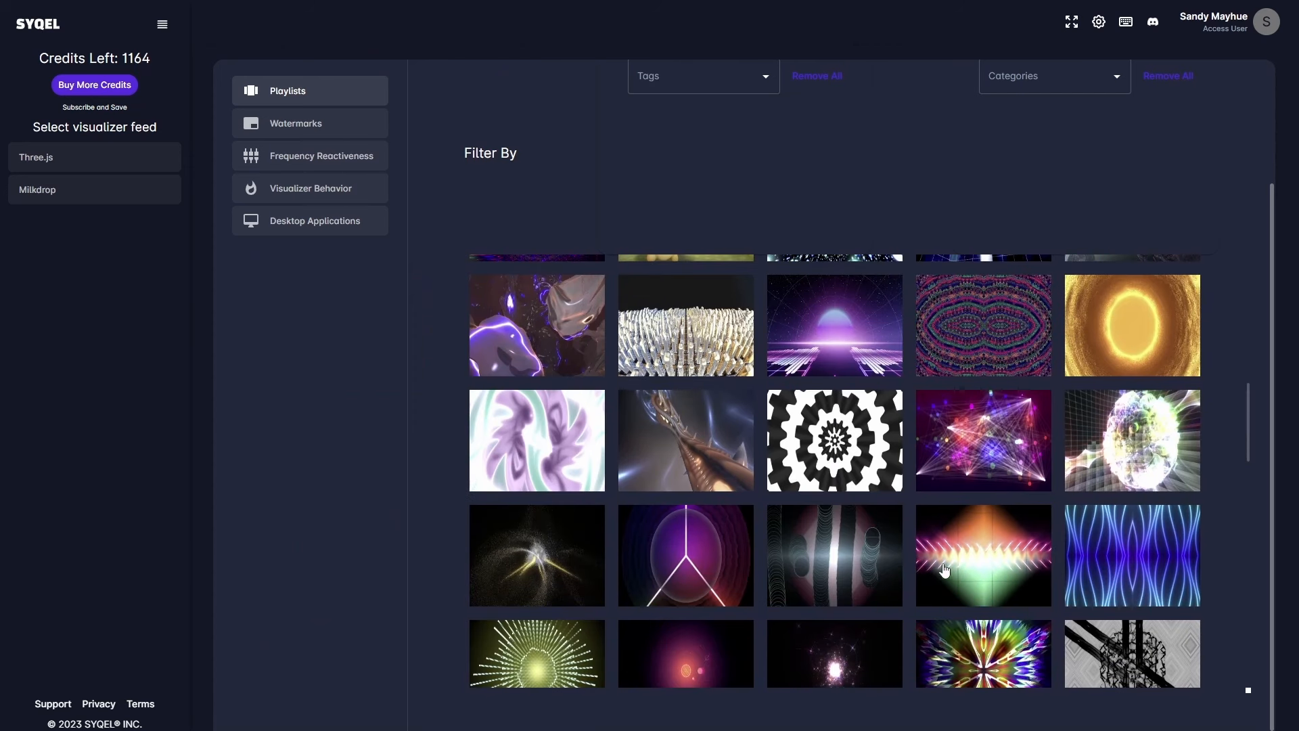
{"action": "scroll", "coordinate": [690, 559], "scroll_direction": "down", "scroll_amount": 5}
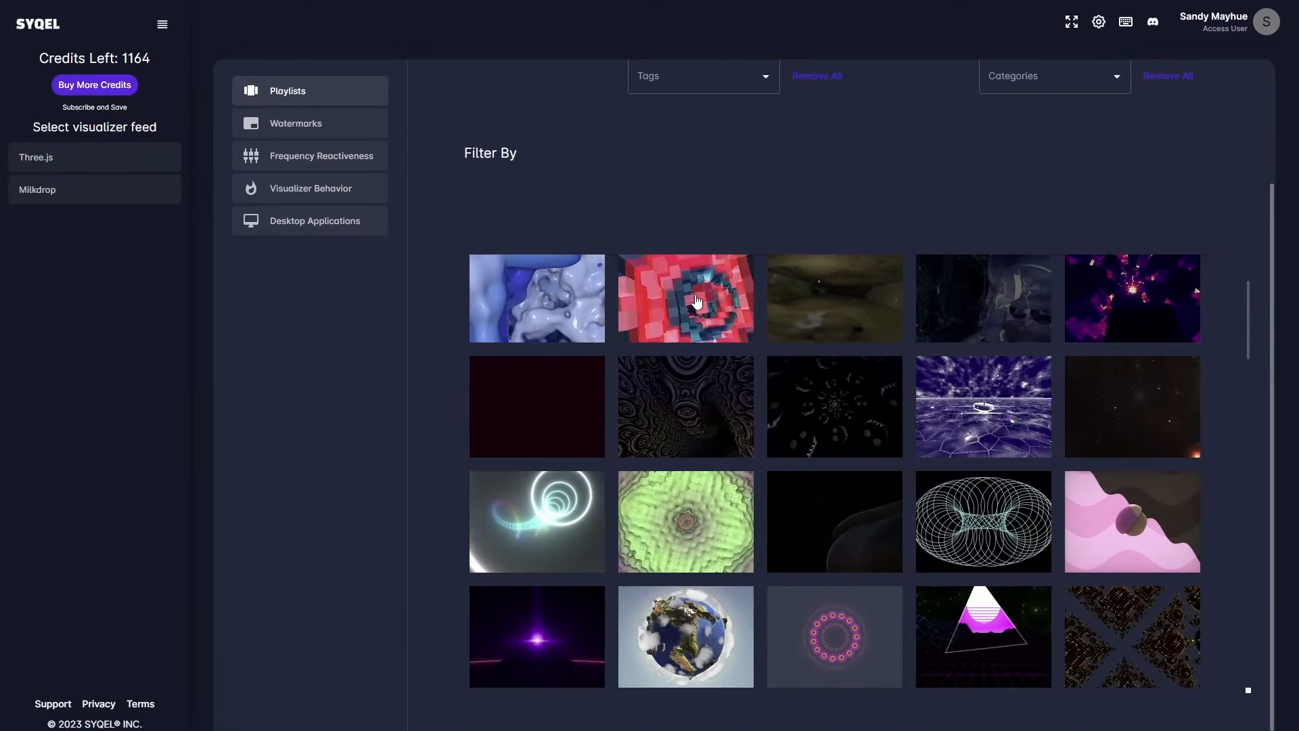
{"action": "scroll", "coordinate": [687, 537], "scroll_direction": "down", "scroll_amount": 4}
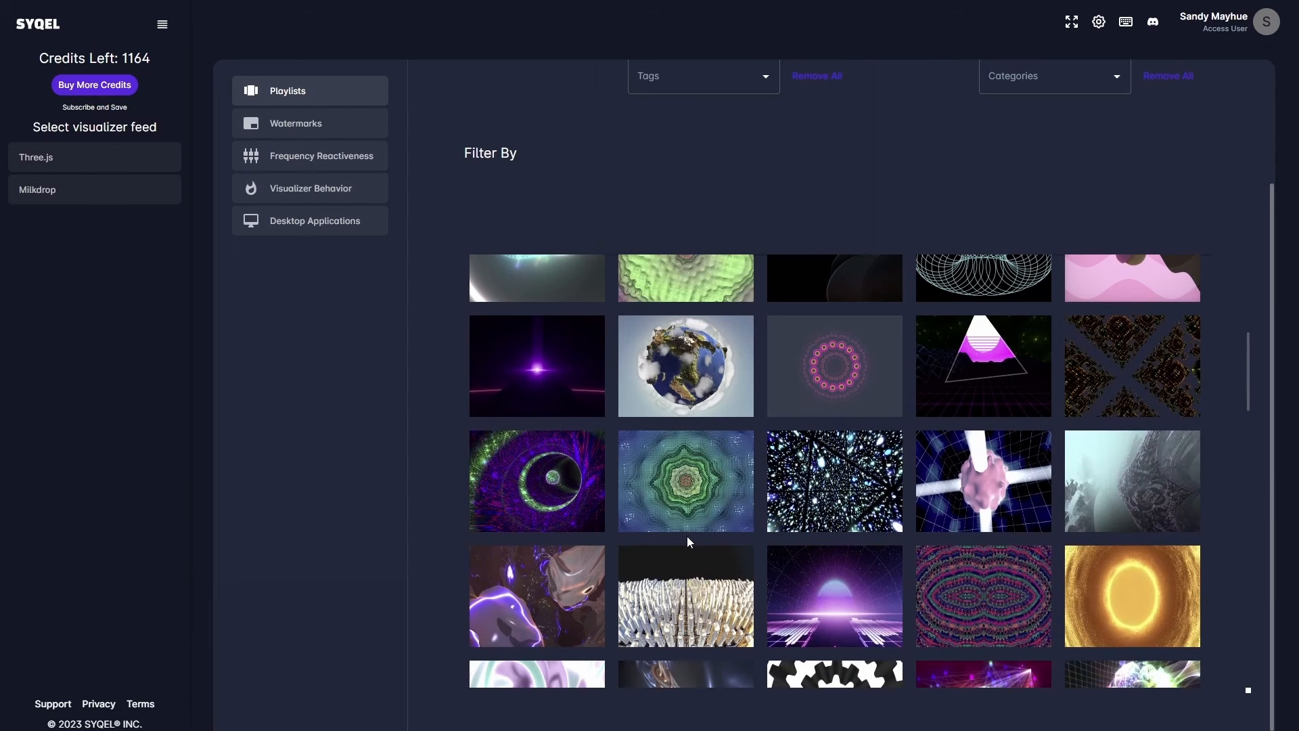
{"action": "scroll", "coordinate": [845, 606], "scroll_direction": "down", "scroll_amount": 5}
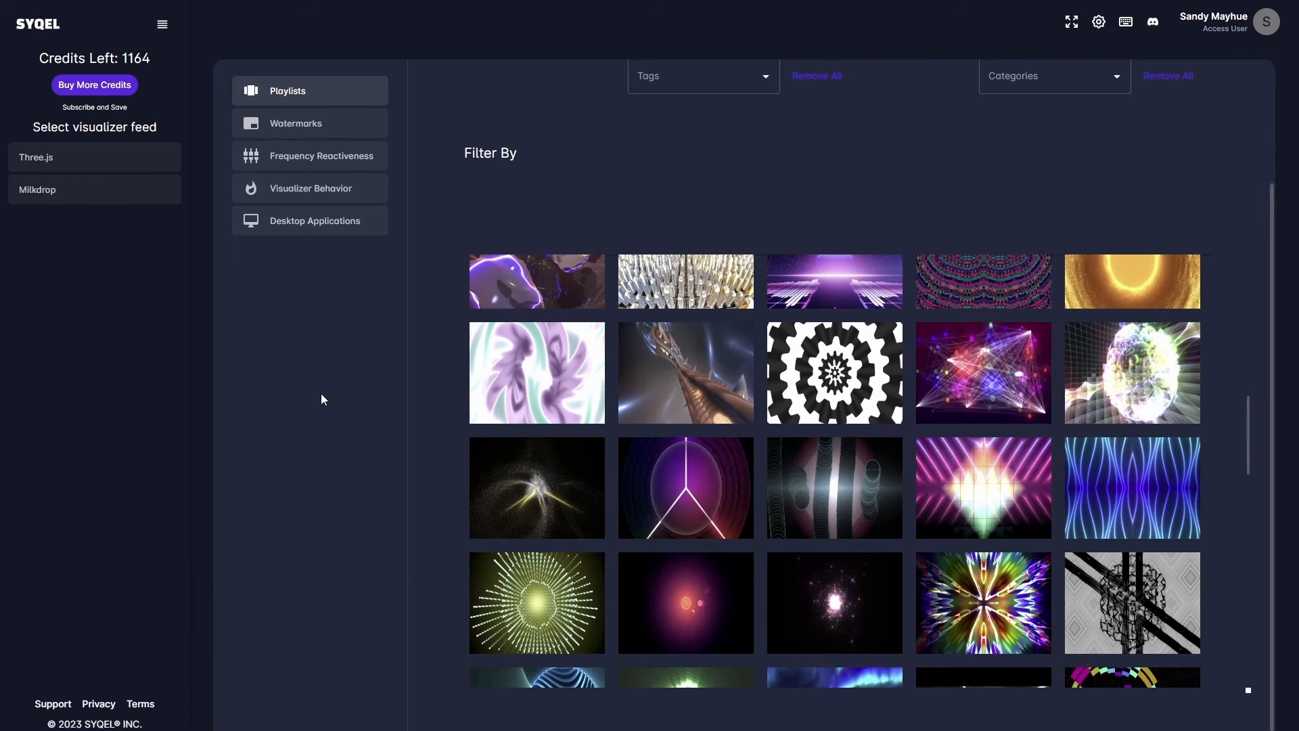
{"action": "scroll", "coordinate": [565, 247], "scroll_direction": "up", "scroll_amount": 2}
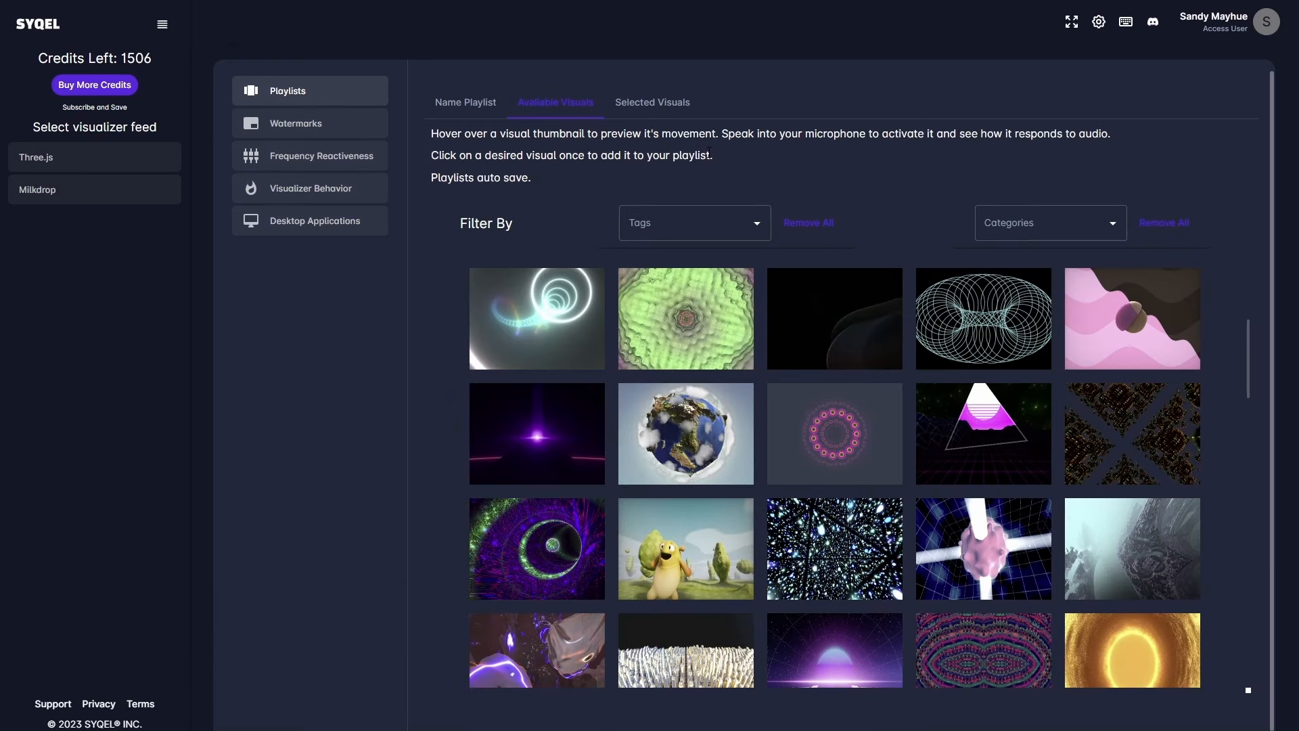
Reorder the selected visuals with the waveform second and the spiky ring fourth, and remove the wireframe visual from the playlist.
{"action": "left_click", "coordinate": [655, 103]}
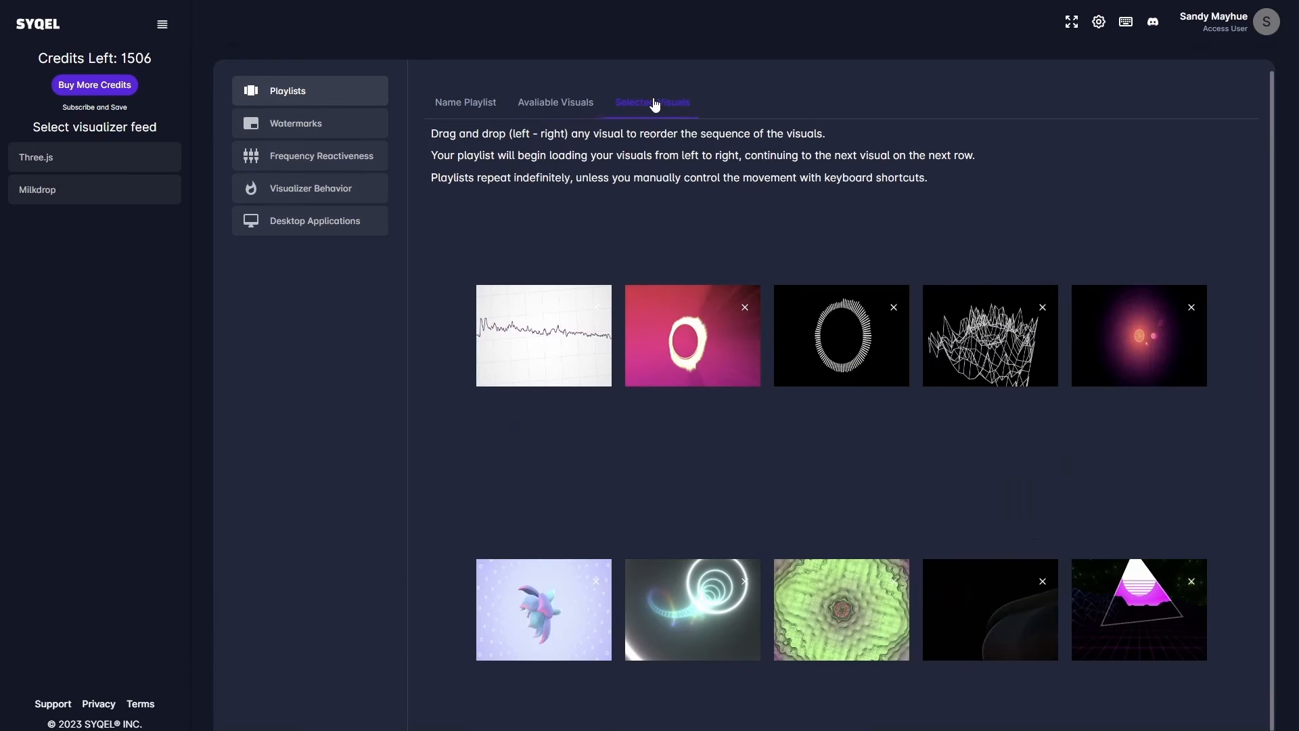
{"action": "left_click_drag", "start_coordinate": [554, 342], "coordinate": [696, 346]}
{"action": "left_click_drag", "start_coordinate": [802, 347], "coordinate": [974, 342]}
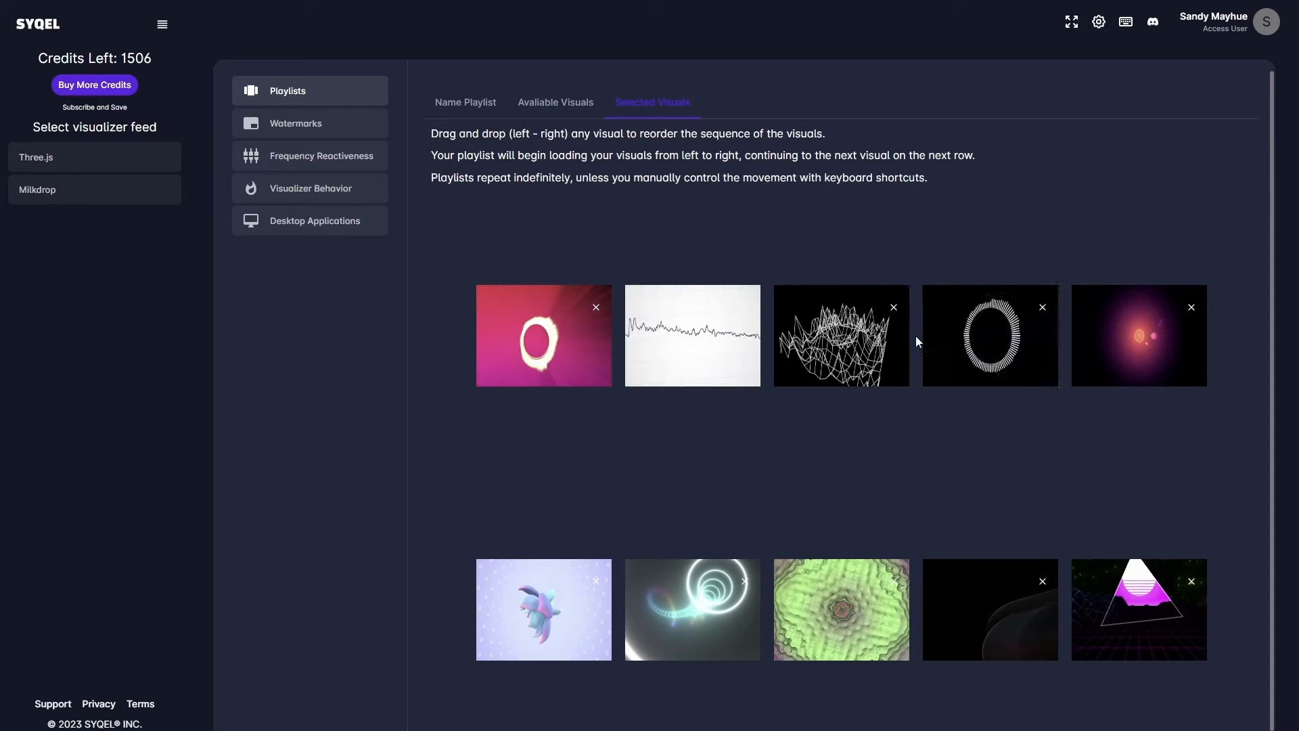
{"action": "left_click", "coordinate": [894, 308]}
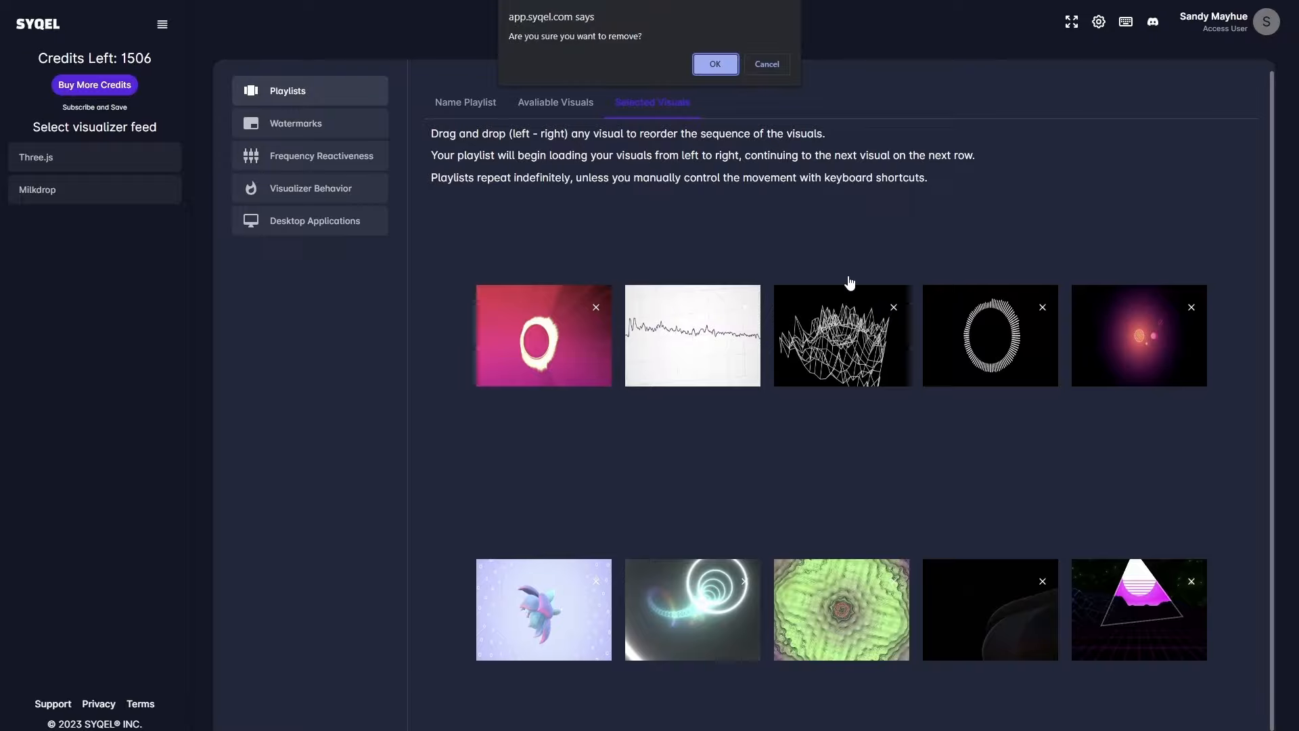
{"action": "left_click", "coordinate": [716, 66]}
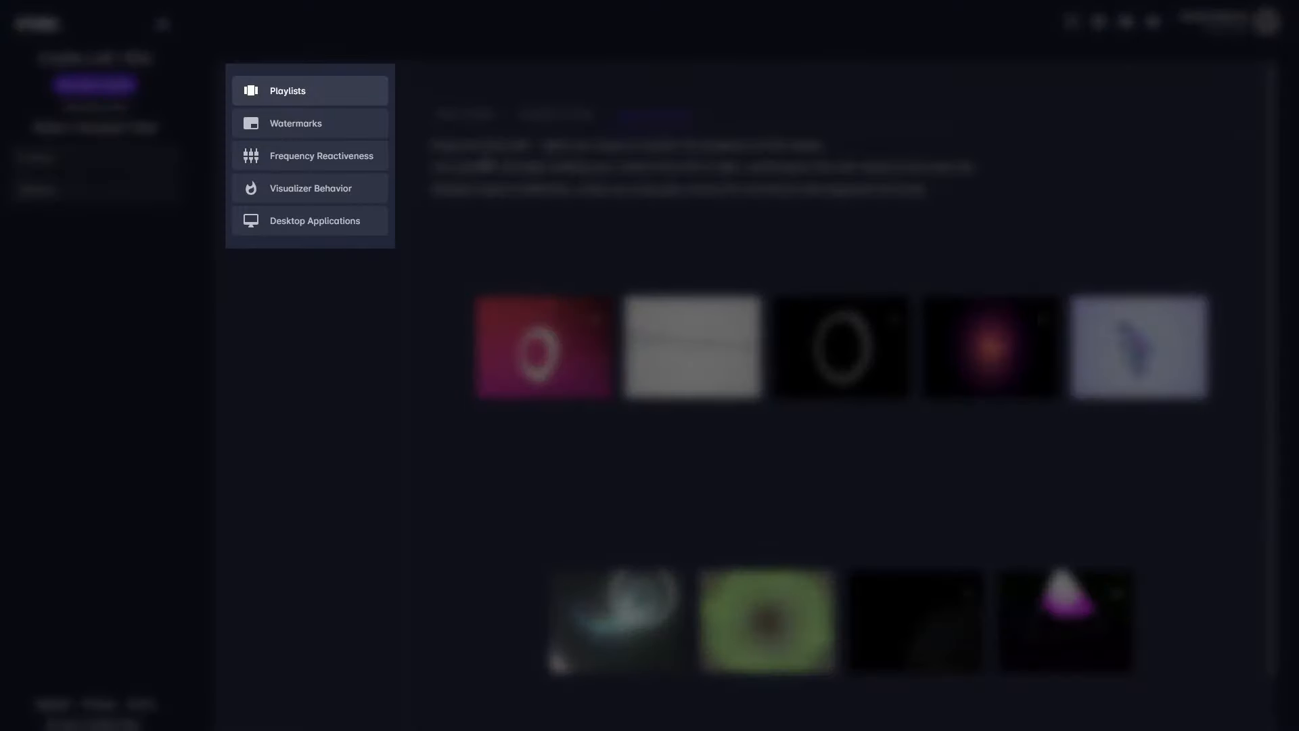
Open the watermark settings and add logo images to the watermark upload area.
{"action": "left_click", "coordinate": [343, 122]}
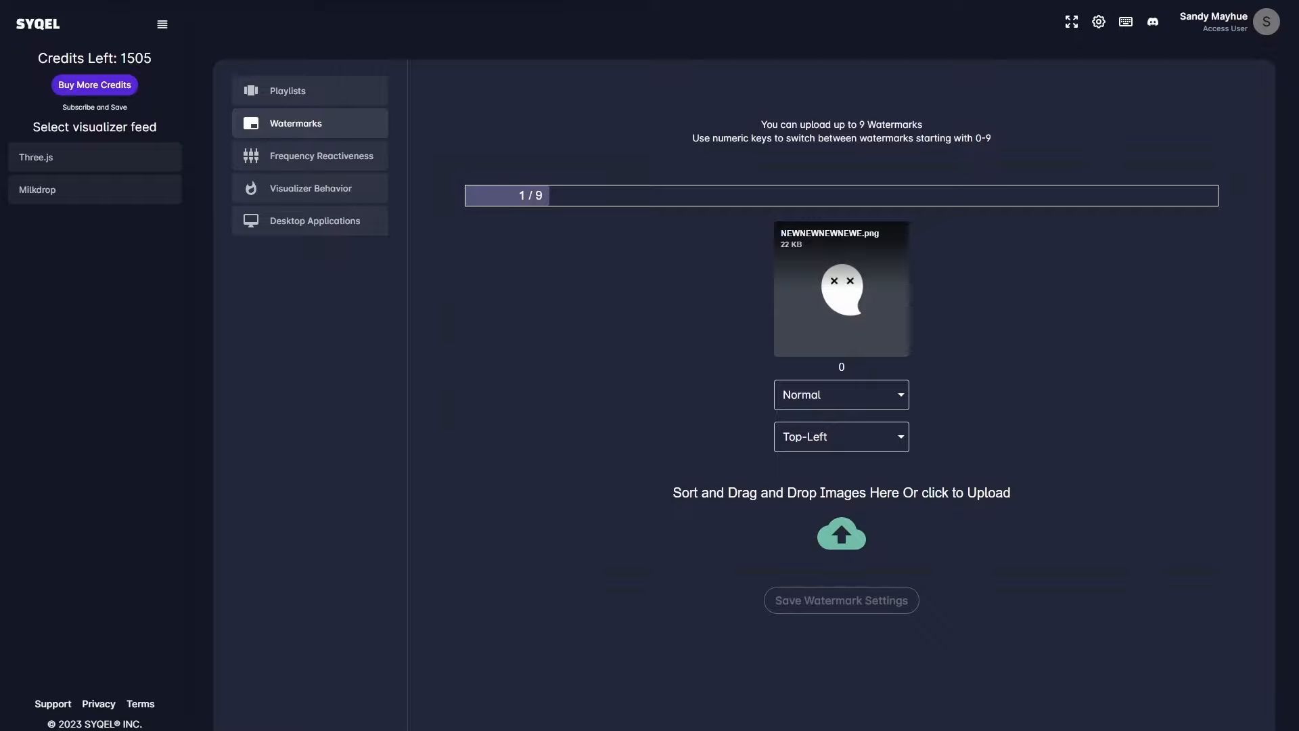
{"action": "left_click_drag", "start_coordinate": [679, 322], "coordinate": [846, 520]}
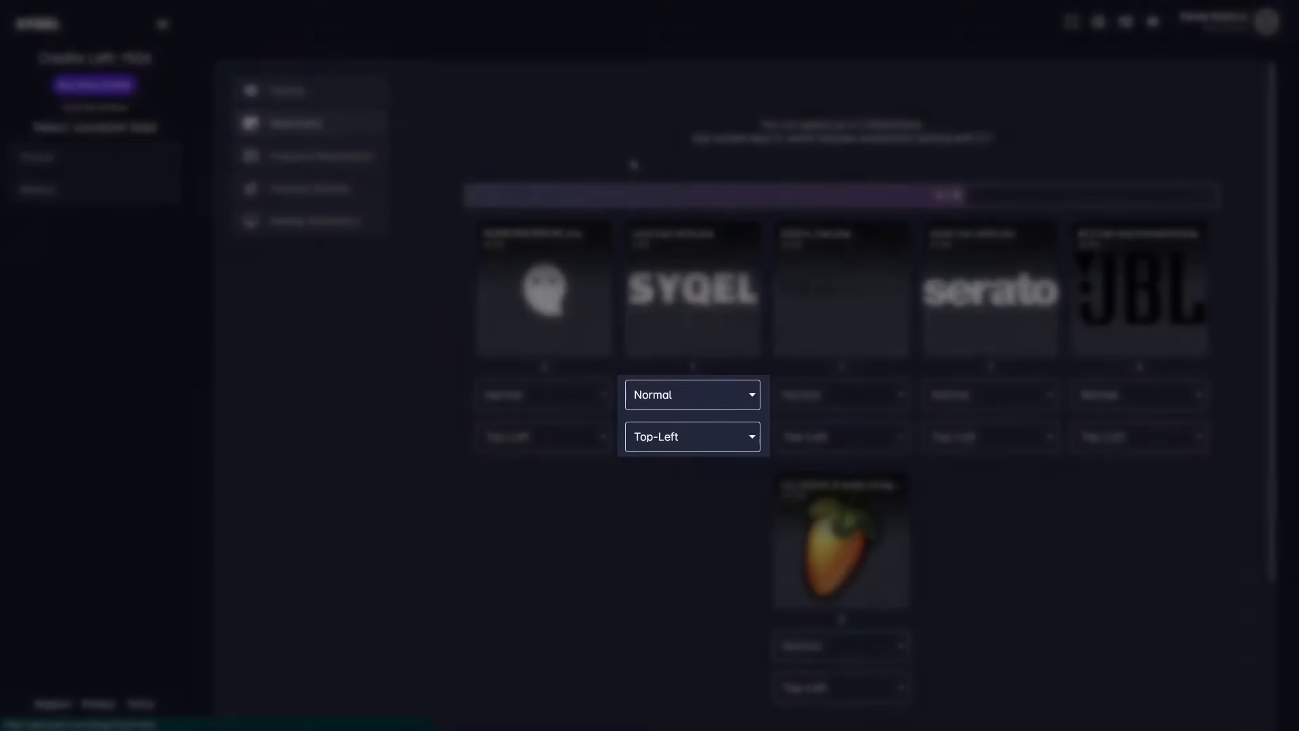
Set the syqel-logo-white.png watermark to Medium size and Top-Center position, and save the watermark settings.
{"action": "left_click", "coordinate": [695, 408]}
{"action": "left_click", "coordinate": [694, 445]}
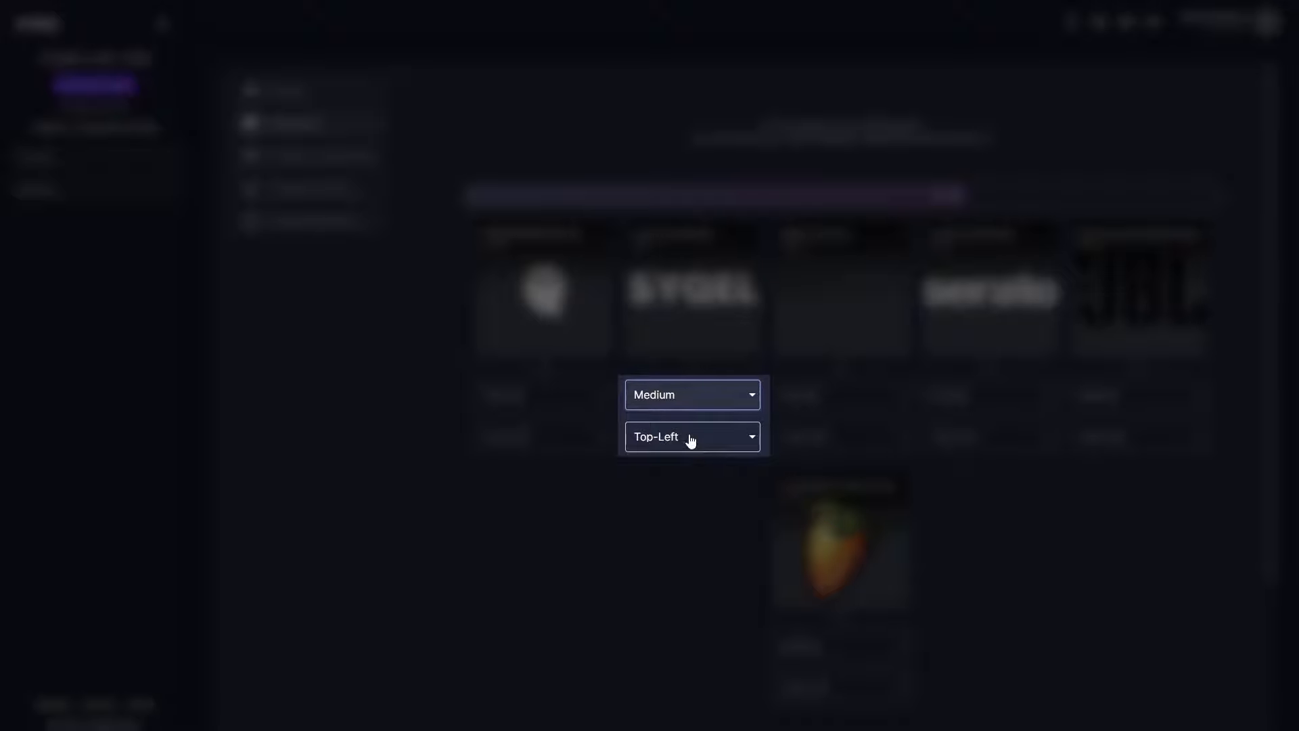
{"action": "left_click", "coordinate": [689, 439]}
{"action": "left_click", "coordinate": [696, 473]}
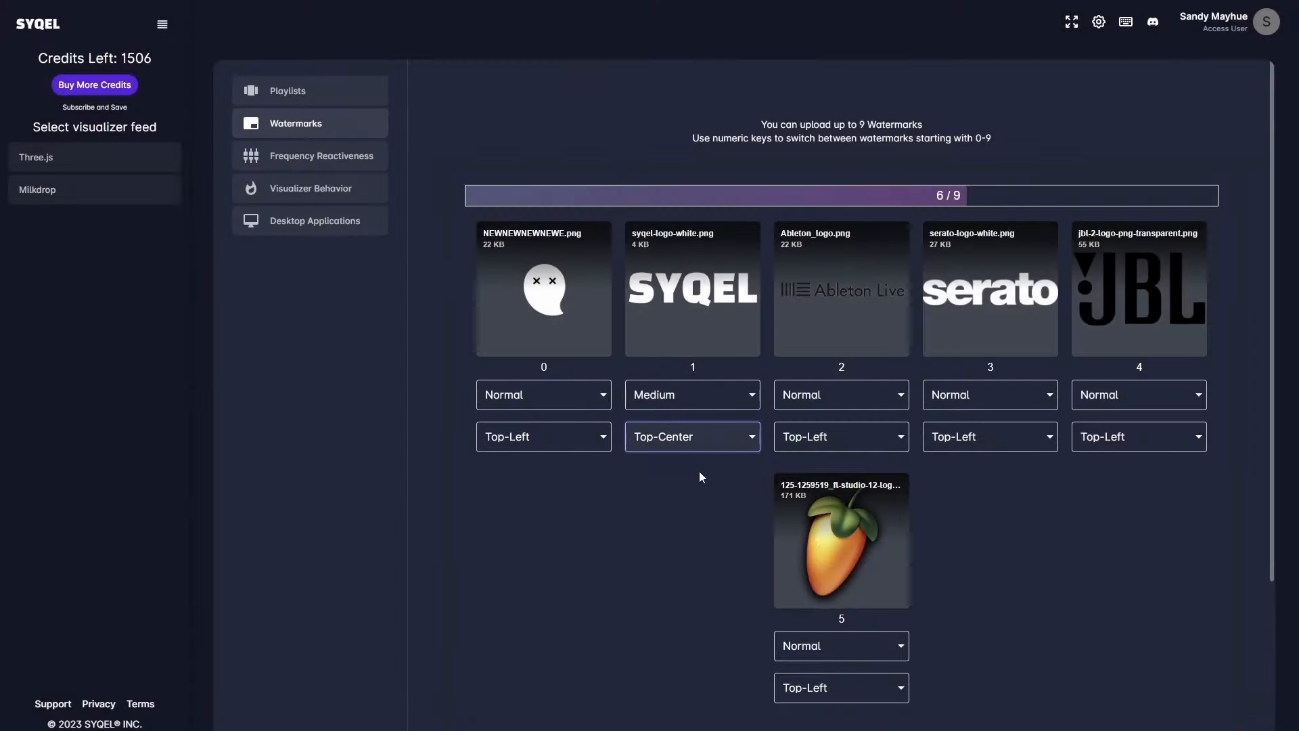
{"action": "scroll", "coordinate": [708, 501], "scroll_direction": "down", "scroll_amount": 3}
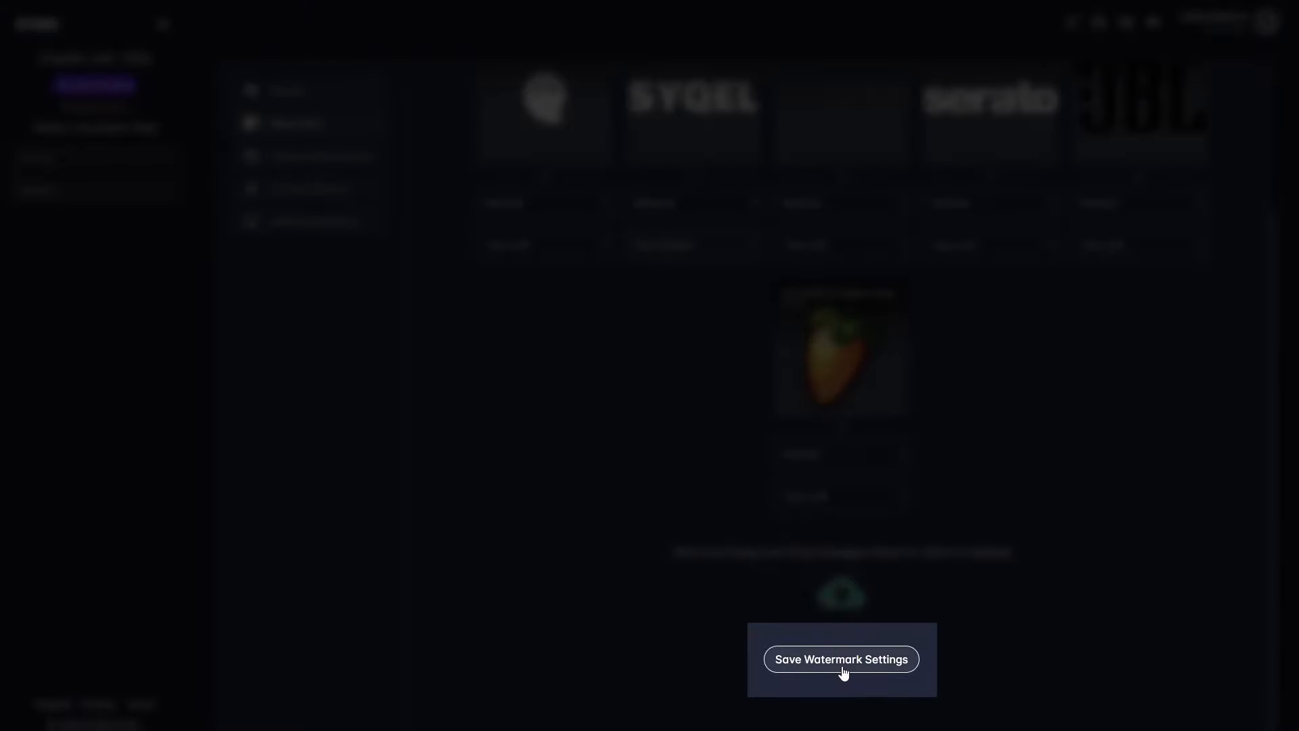
{"action": "left_click", "coordinate": [842, 667]}
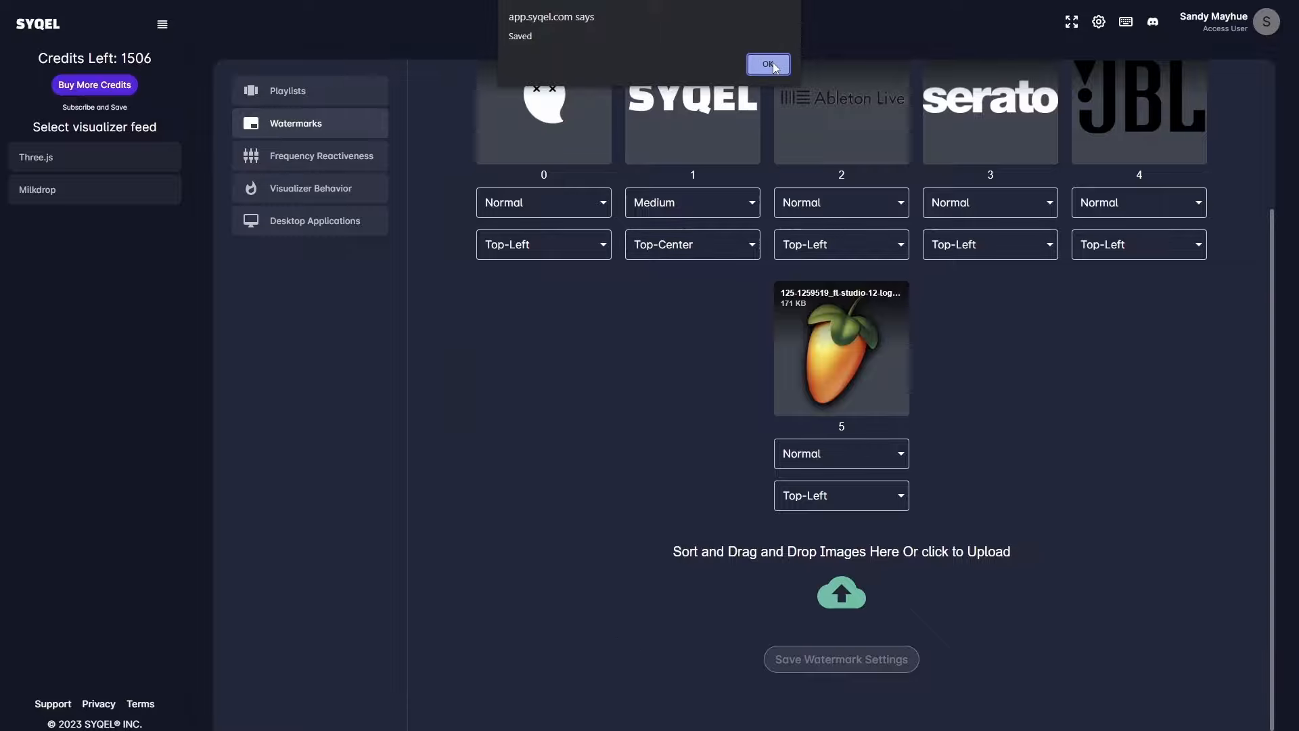
{"action": "left_click", "coordinate": [768, 63]}
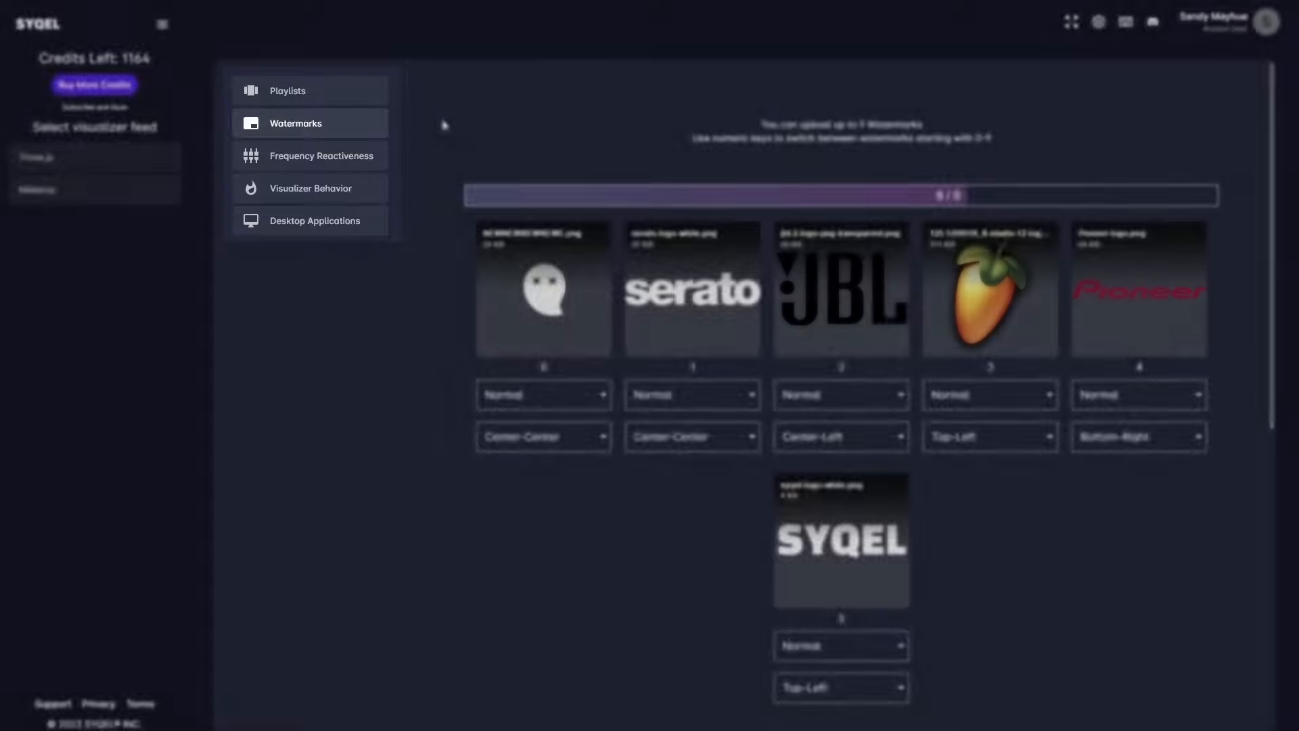
Open the frequency reactiveness settings and lower the Low Gain to -10.
{"action": "left_click", "coordinate": [357, 164]}
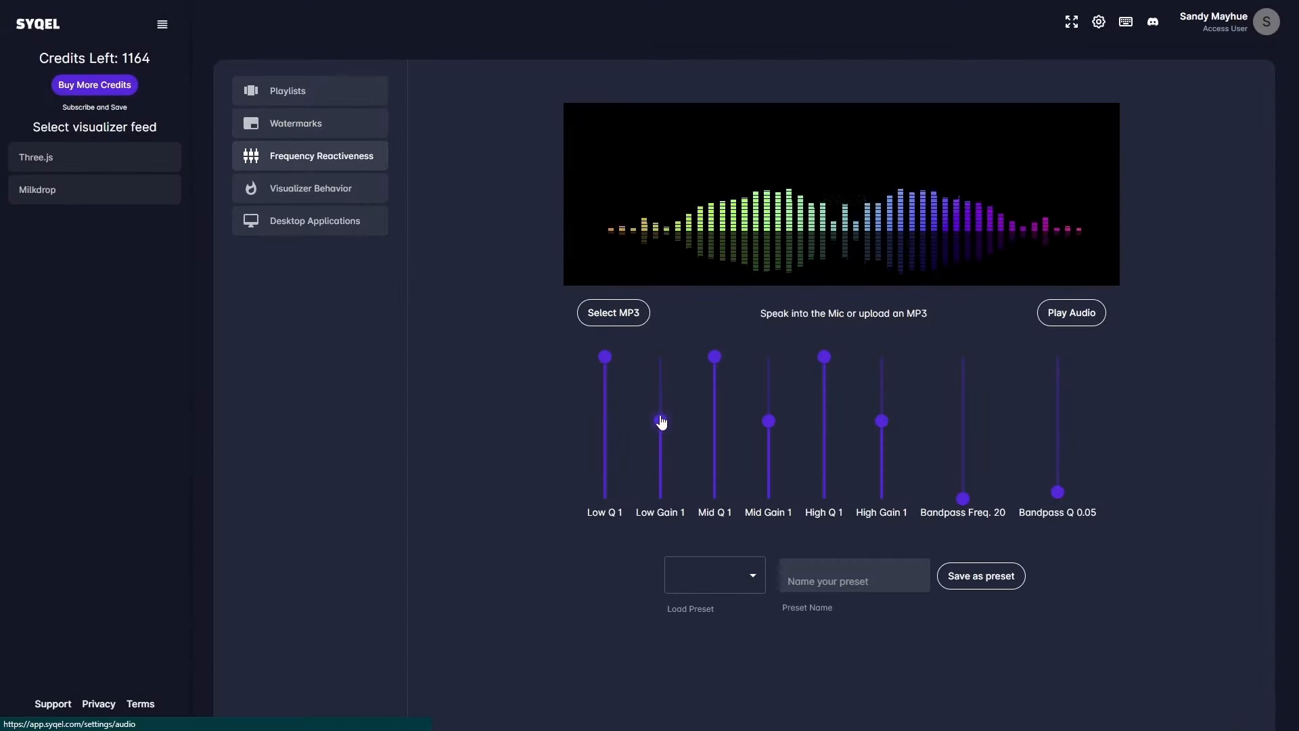
{"action": "left_click_drag", "start_coordinate": [663, 444], "coordinate": [663, 504]}
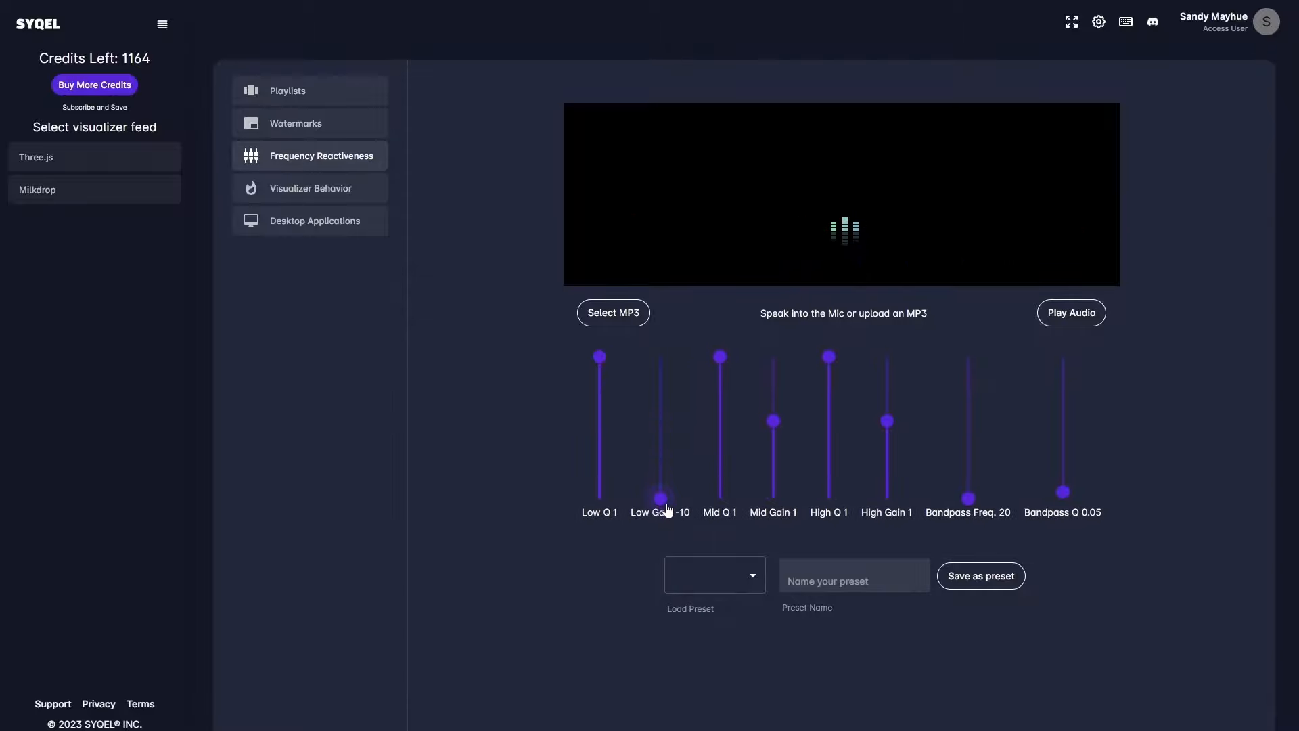
Set the Mid Gain to -10 and the High Gain to 10 in the frequency reactiveness settings.
{"action": "left_click_drag", "start_coordinate": [771, 423], "coordinate": [776, 526]}
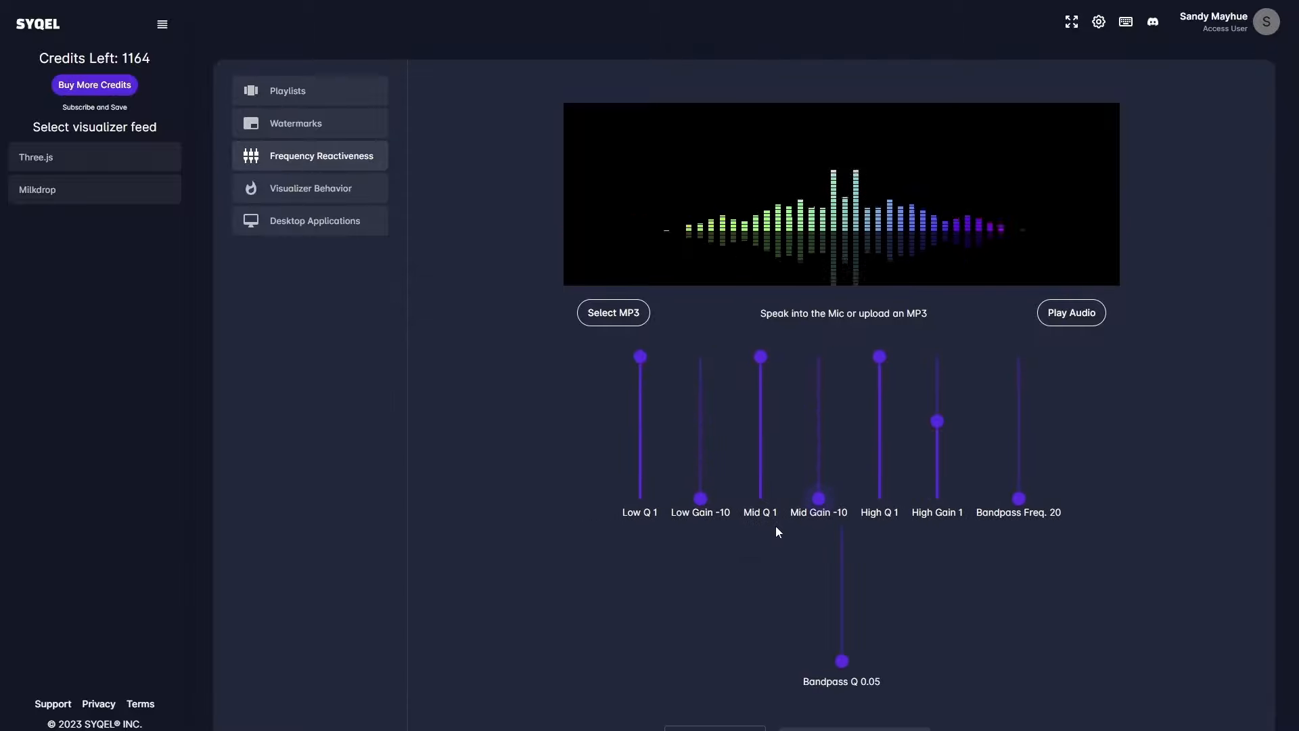
{"action": "left_click_drag", "start_coordinate": [939, 416], "coordinate": [943, 359]}
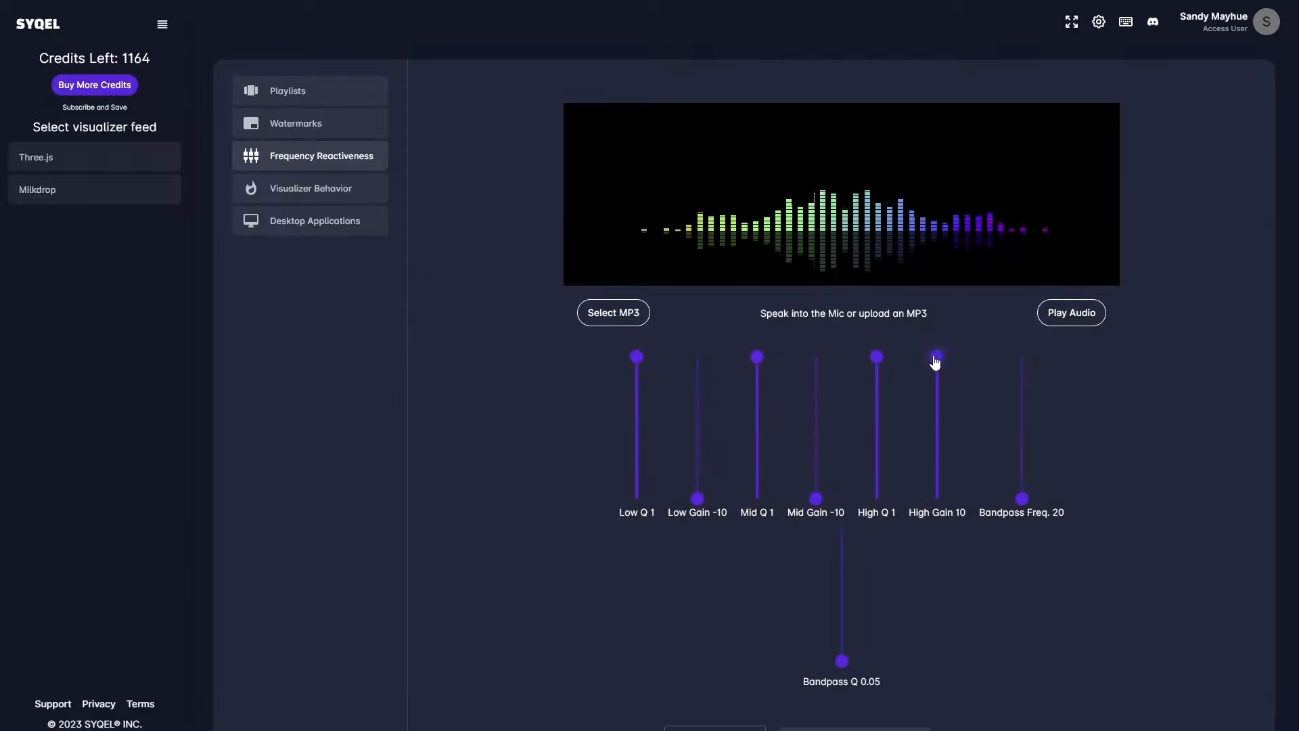
Play the Unreleased Demos Vol. 4 Full.wav audio, test the High Gain at -10 and back at 10, and stop the playback.
{"action": "left_click", "coordinate": [1072, 317]}
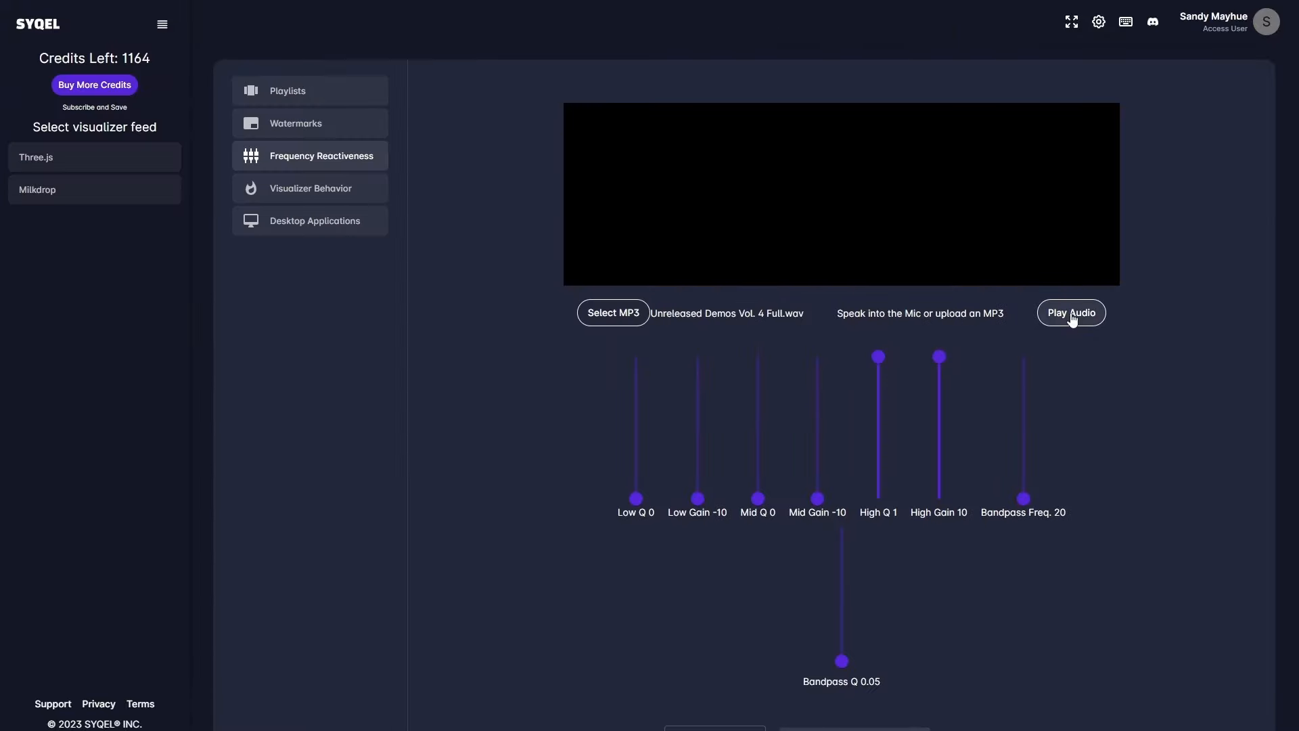
{"action": "left_click", "coordinate": [1072, 316]}
{"action": "left_click_drag", "start_coordinate": [941, 363], "coordinate": [930, 518]}
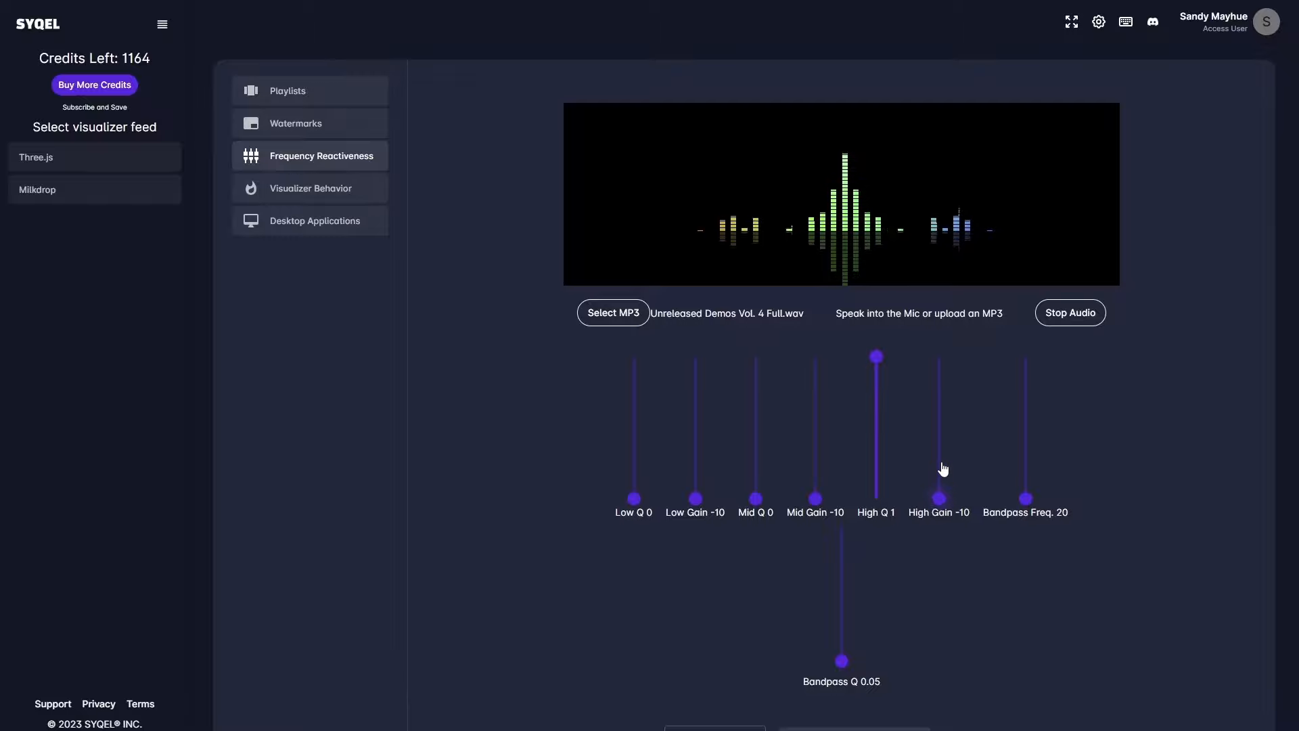
{"action": "left_click_drag", "start_coordinate": [943, 468], "coordinate": [906, 363]}
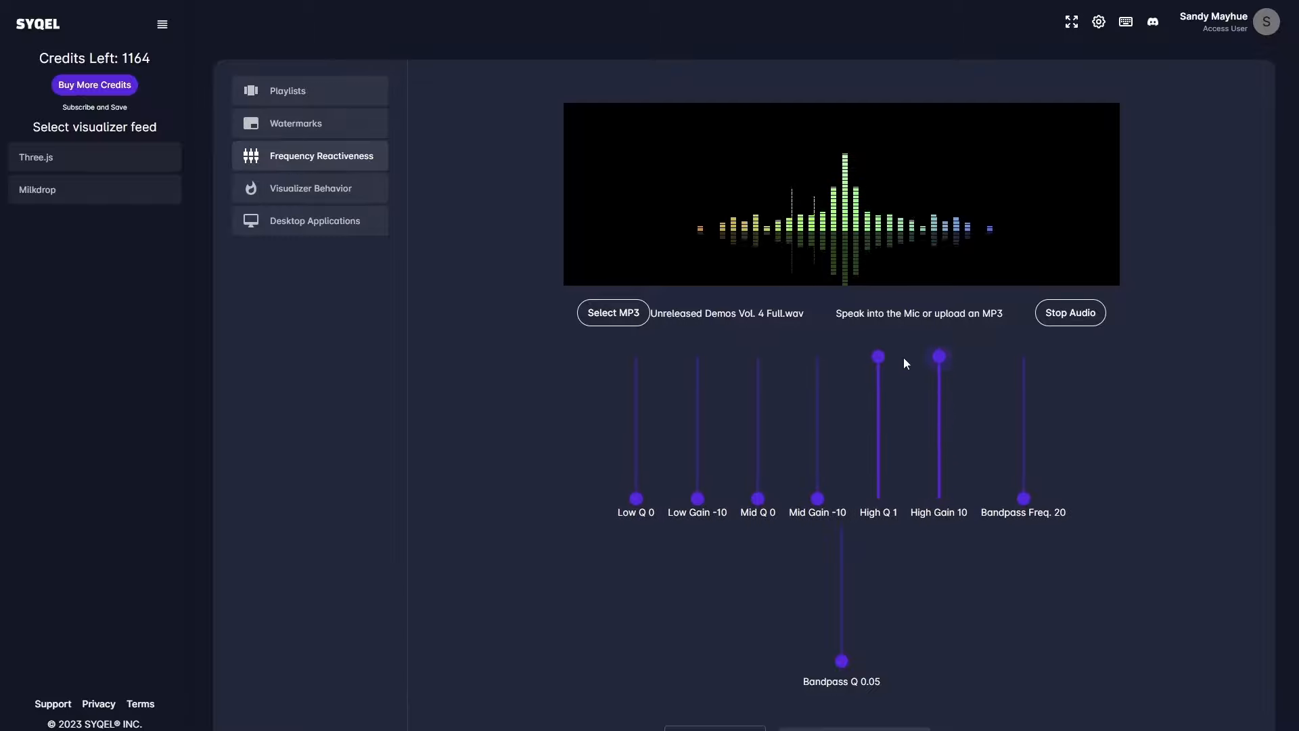
{"action": "left_click", "coordinate": [1083, 318]}
Open the visualizer behavior settings with the framerate, visual duration and transition time options.
{"action": "scroll", "coordinate": [652, 454], "scroll_direction": "down", "scroll_amount": 2}
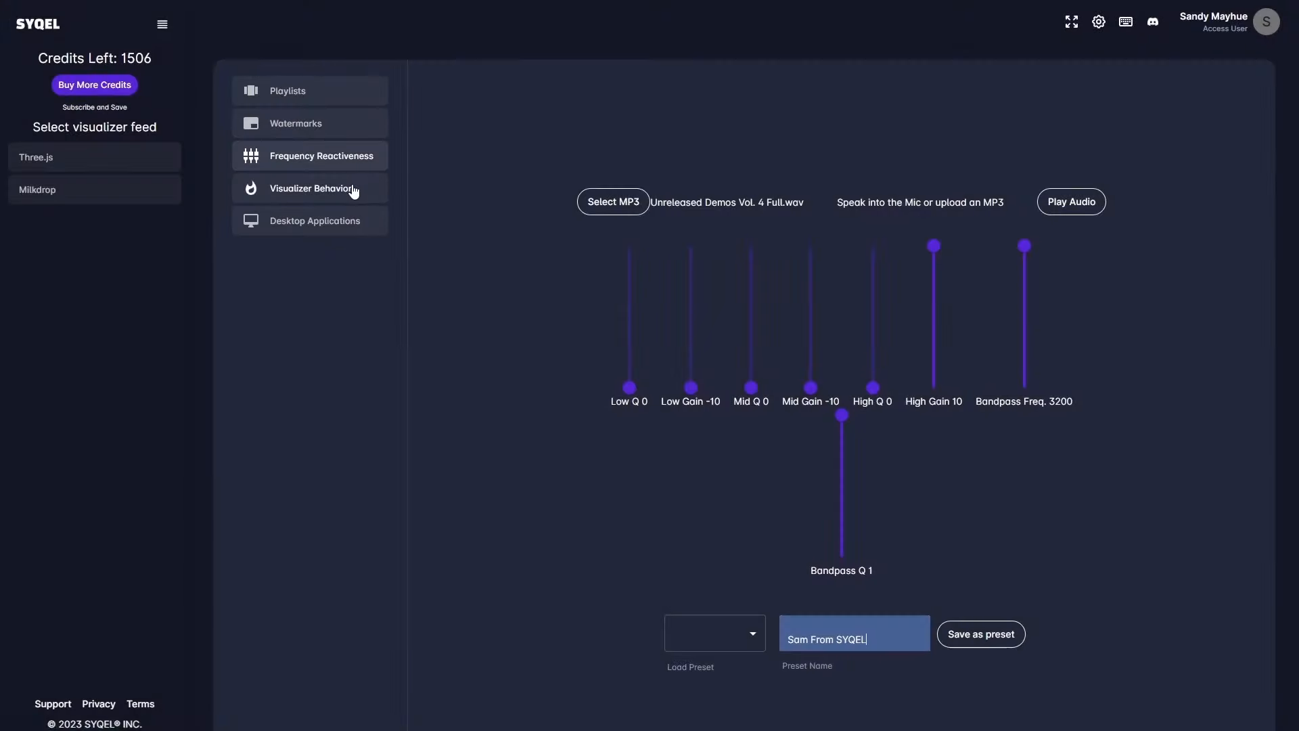
{"action": "left_click", "coordinate": [353, 190]}
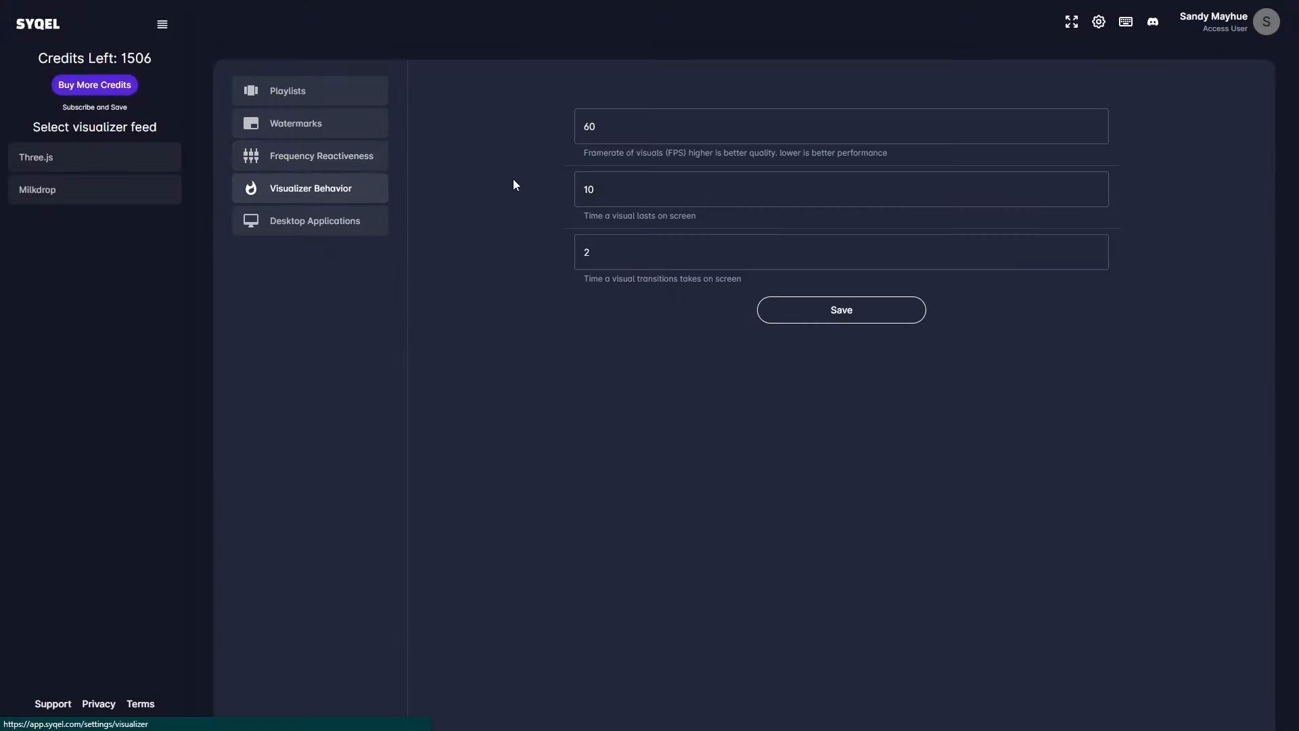